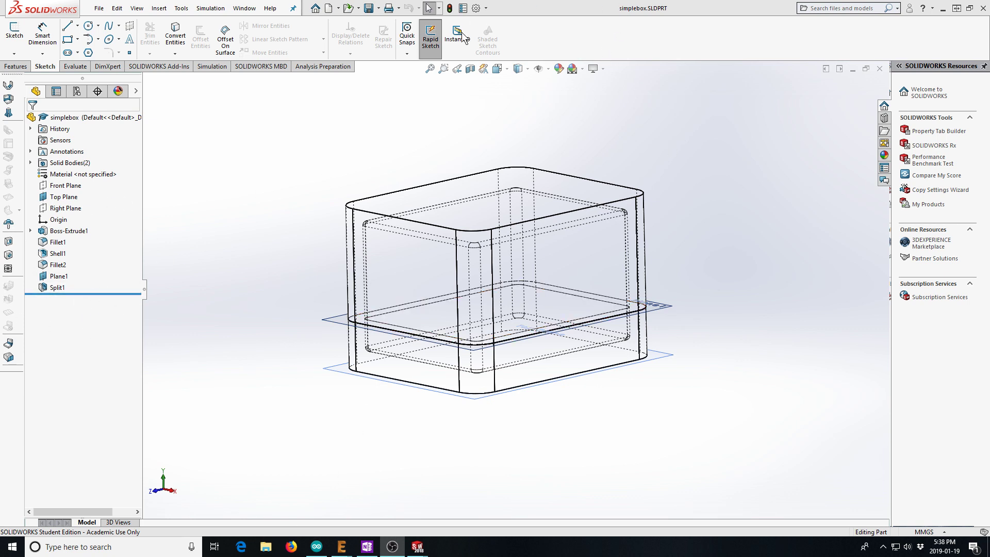
Roll the feature history back to just after Fillet2, ahead of the existing Plane1 and Split1 features.
left_click(82, 294)
left_click_drag(82, 295, 85, 238)
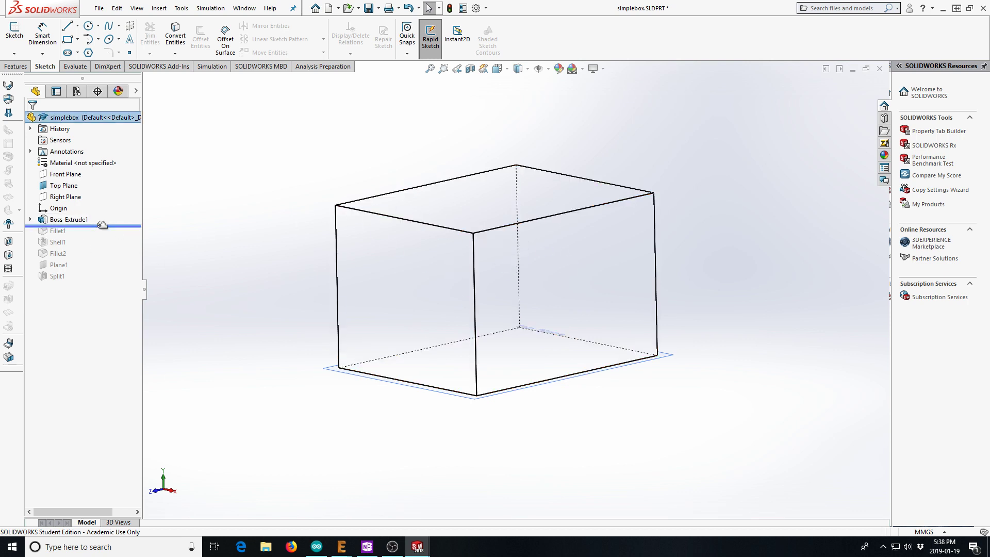
left_click_drag(102, 225, 95, 247)
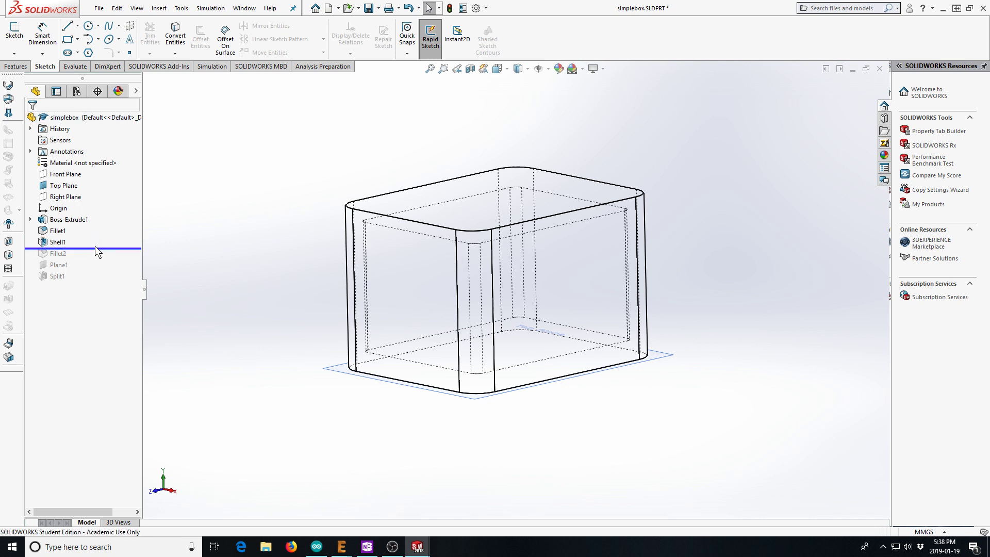
left_click_drag(100, 250, 101, 265)
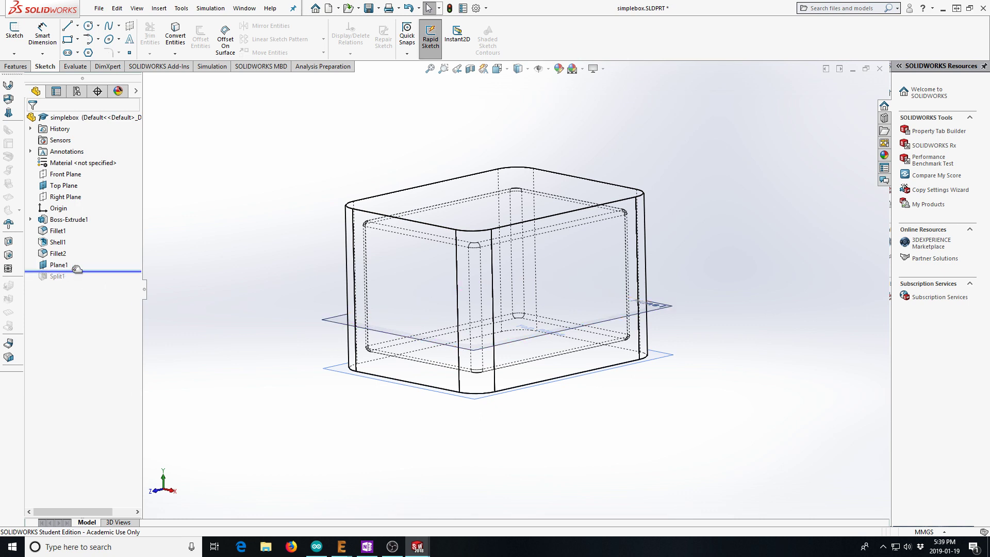
left_click_drag(79, 271, 77, 263)
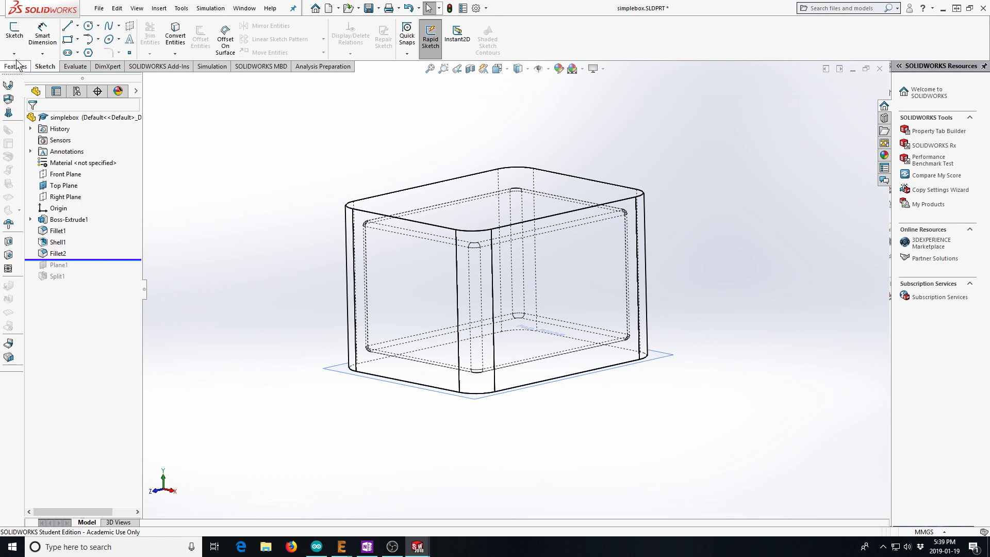
Start a sketch on the box's long outer side face and face it in the Right view for drawing a spline.
left_click(15, 32)
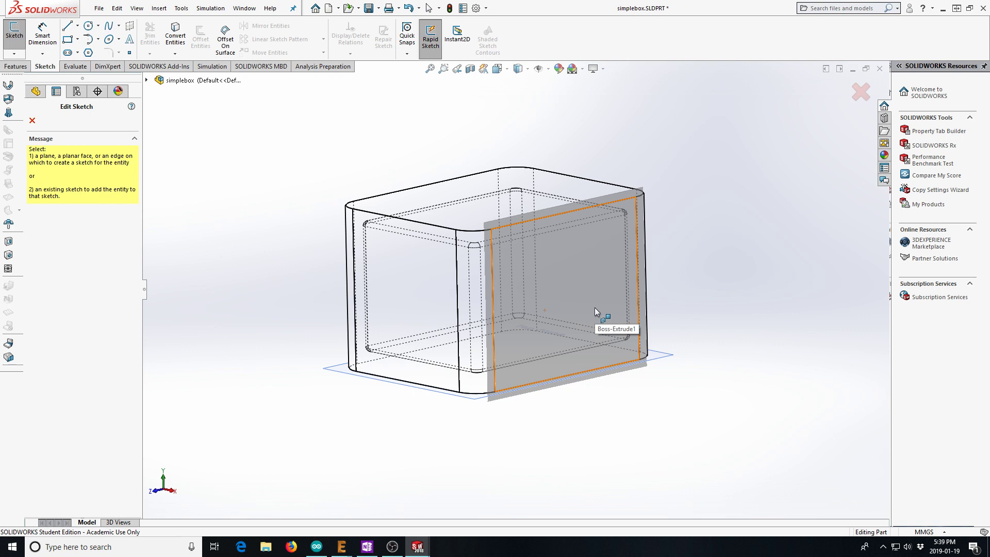
left_click(595, 308)
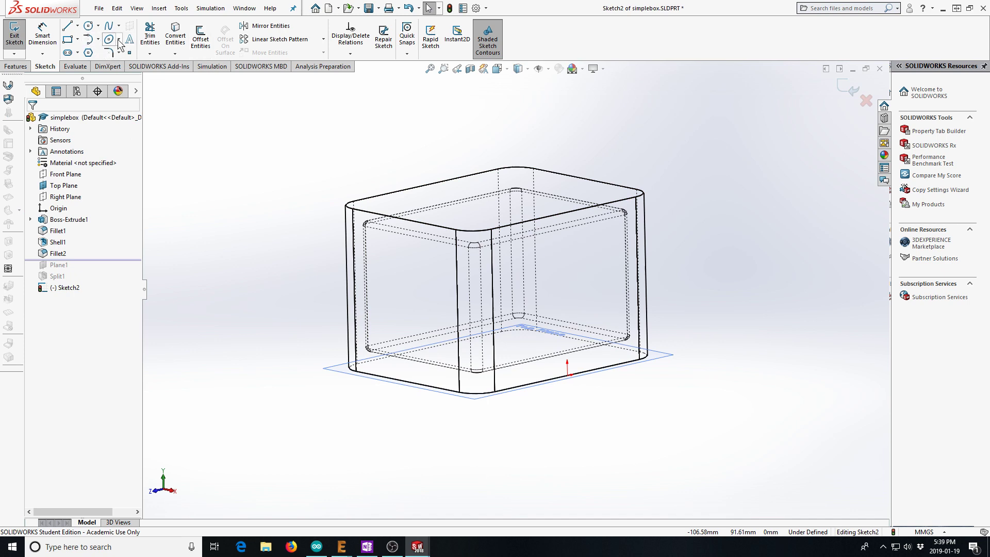
left_click(108, 26)
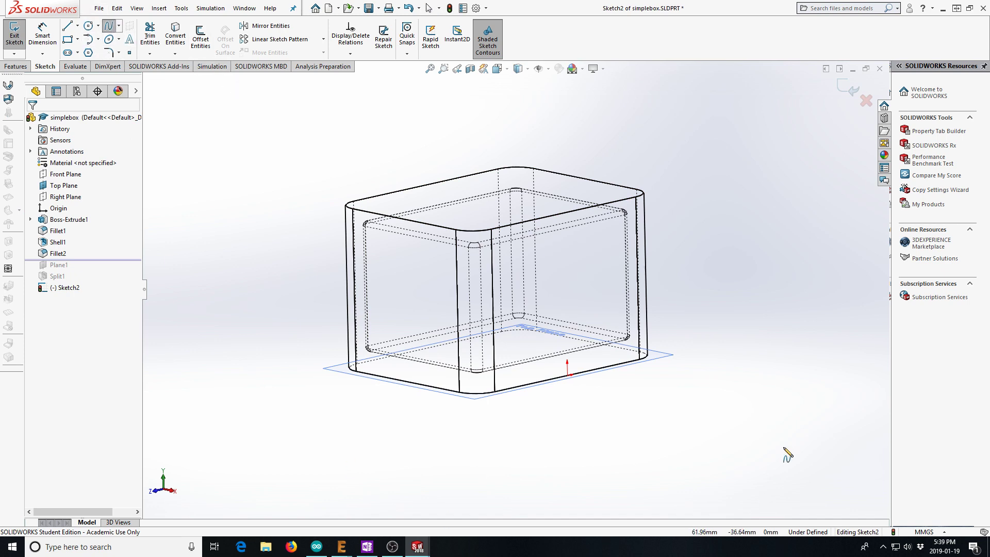
left_click(498, 69)
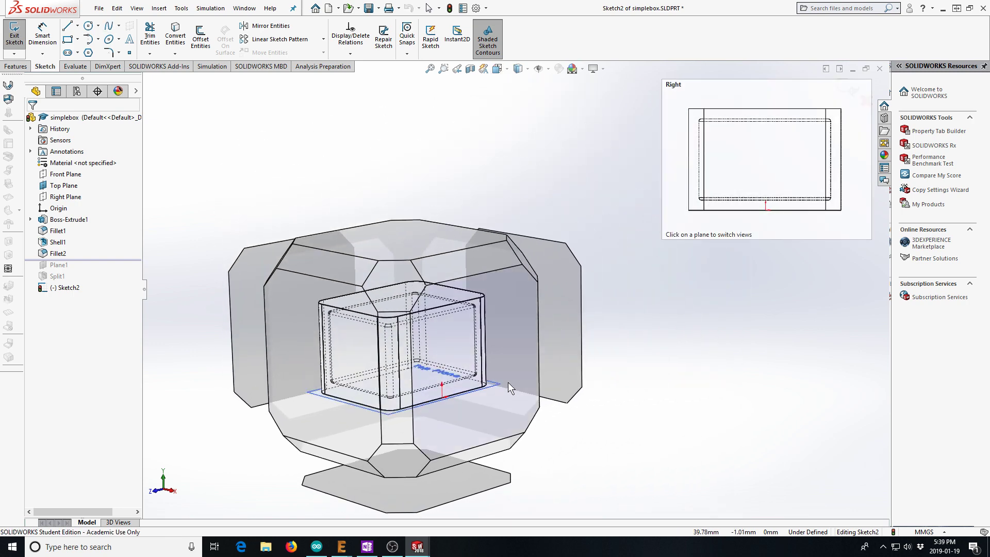
left_click(509, 383)
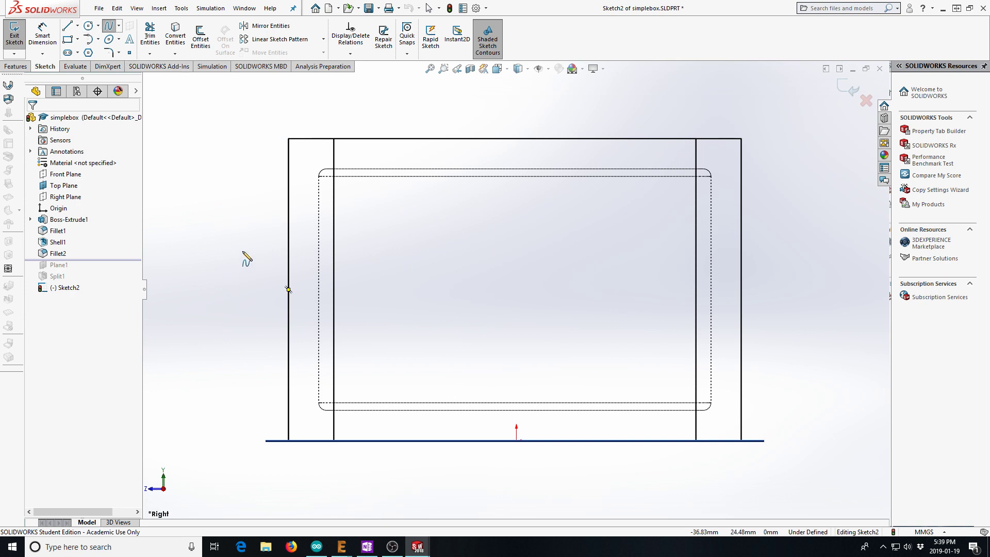
Draw a wavy nine-point open spline across the box near mid-height, with both ends extending past the box's side edges.
left_click(223, 272)
left_click(302, 227)
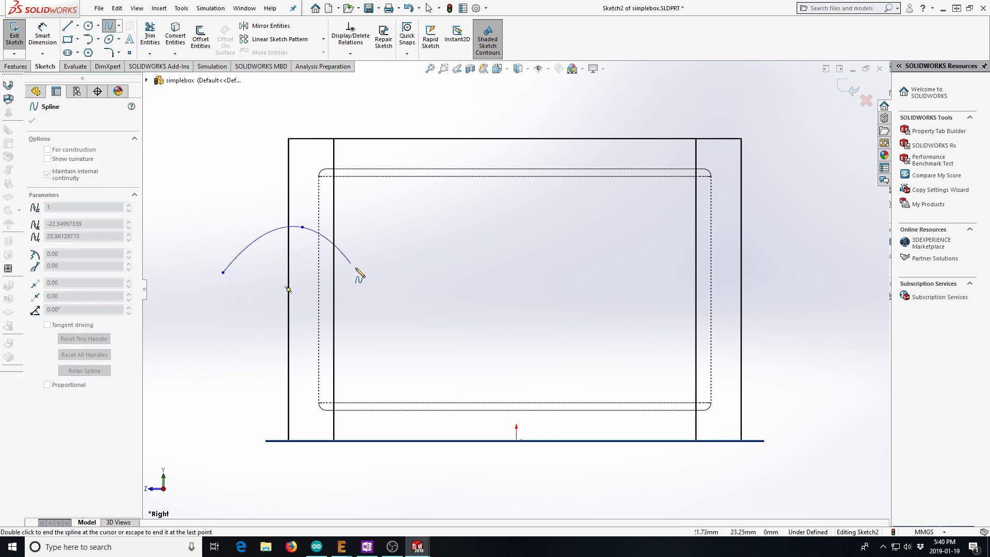
left_click(382, 279)
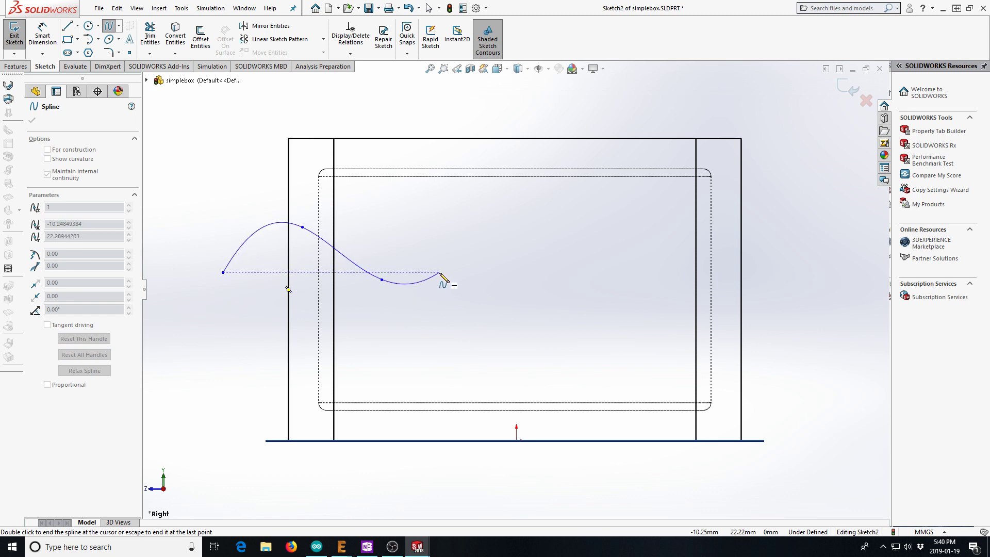
left_click(439, 273)
left_click(499, 240)
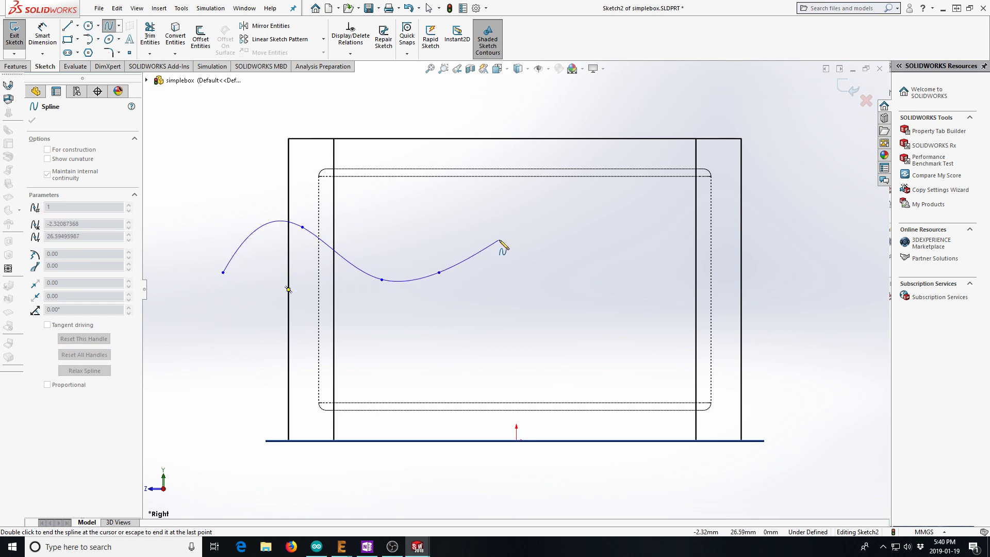
left_click(591, 261)
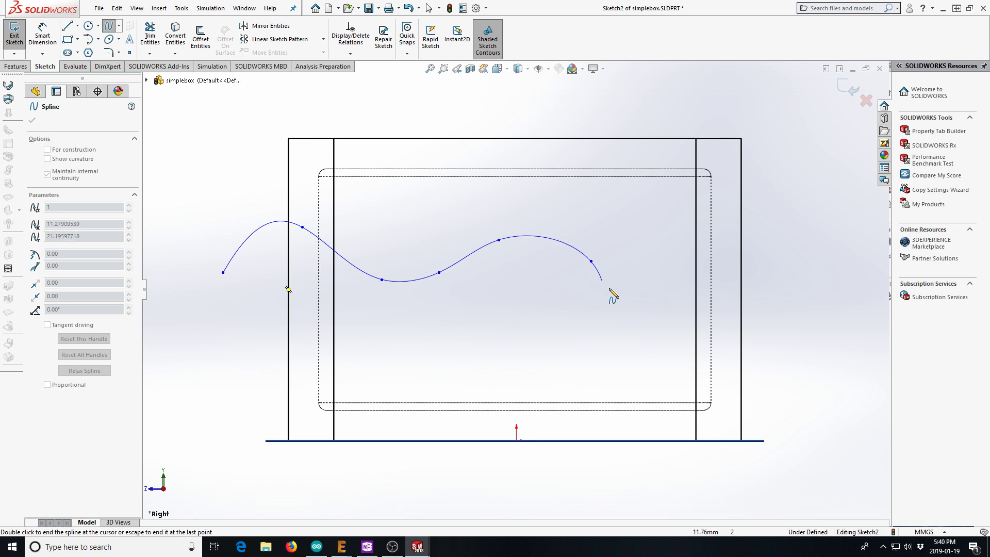
left_click(658, 305)
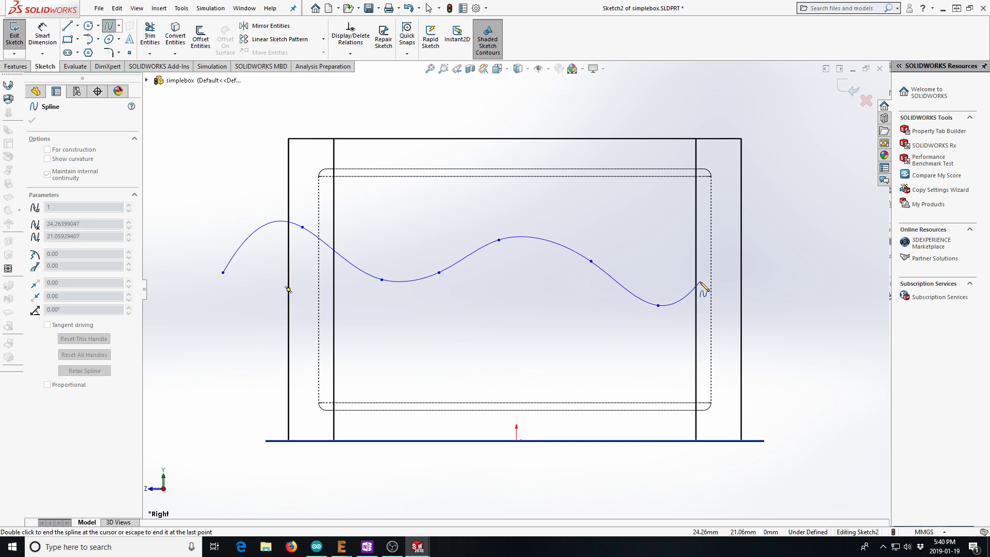
left_click(690, 283)
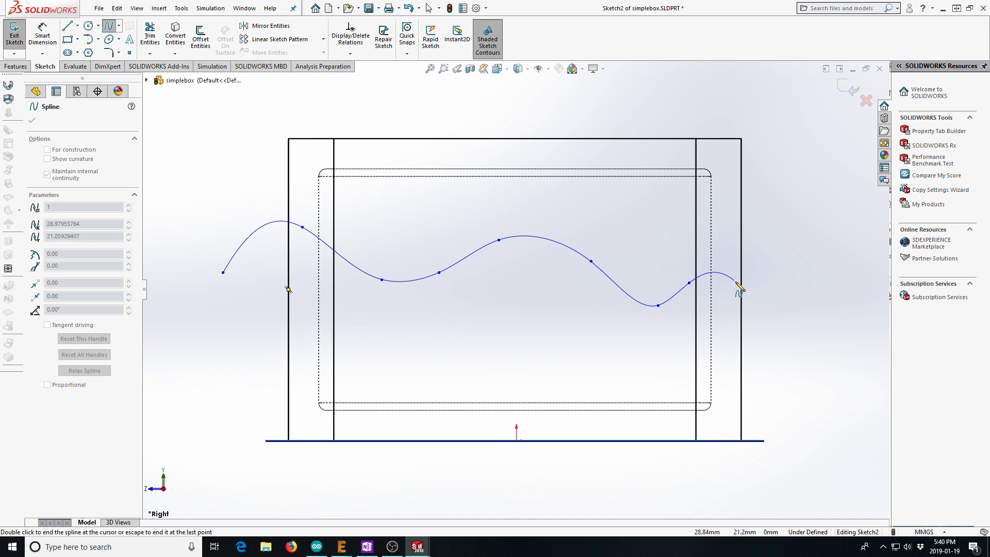
left_click(765, 290)
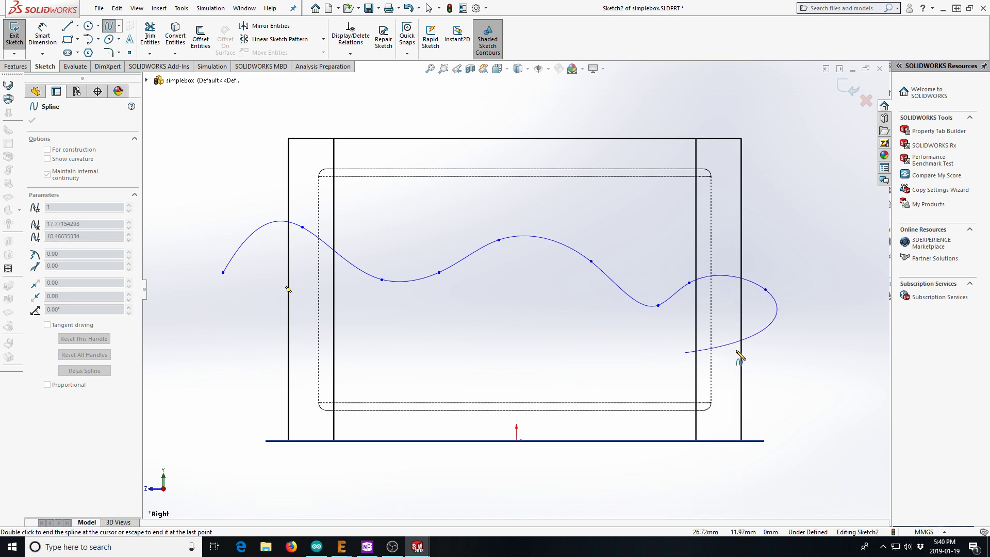
key("Escape")
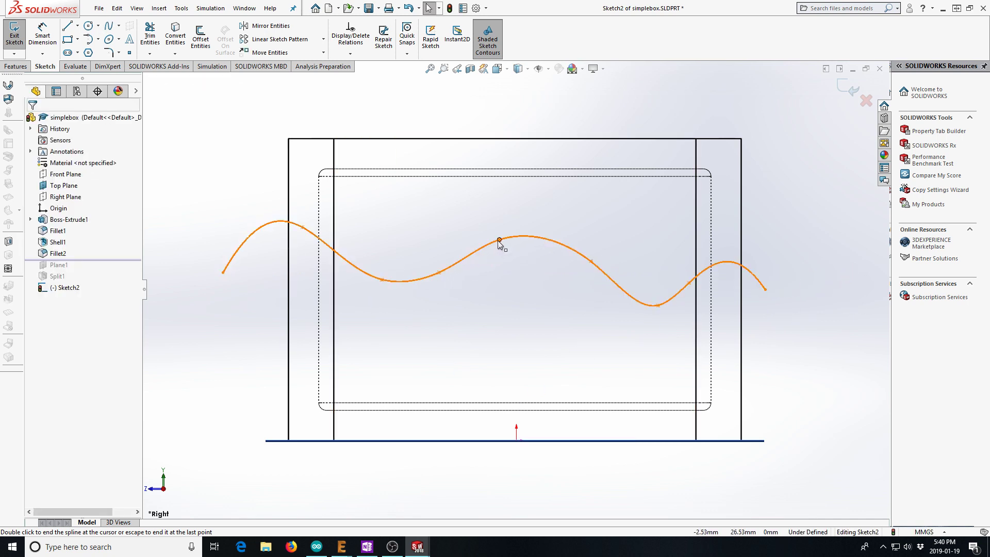
Reposition the spline's points to smooth the wave, move its end near the -Y-facing plane's +Z side farther outside the box, and exit the sketch.
mouse_move(499, 242)
left_mouse_down()
mouse_move(521, 252)
mouse_move(507, 241)
left_mouse_up()
left_click(591, 262)
left_click_drag(591, 262, 576, 258)
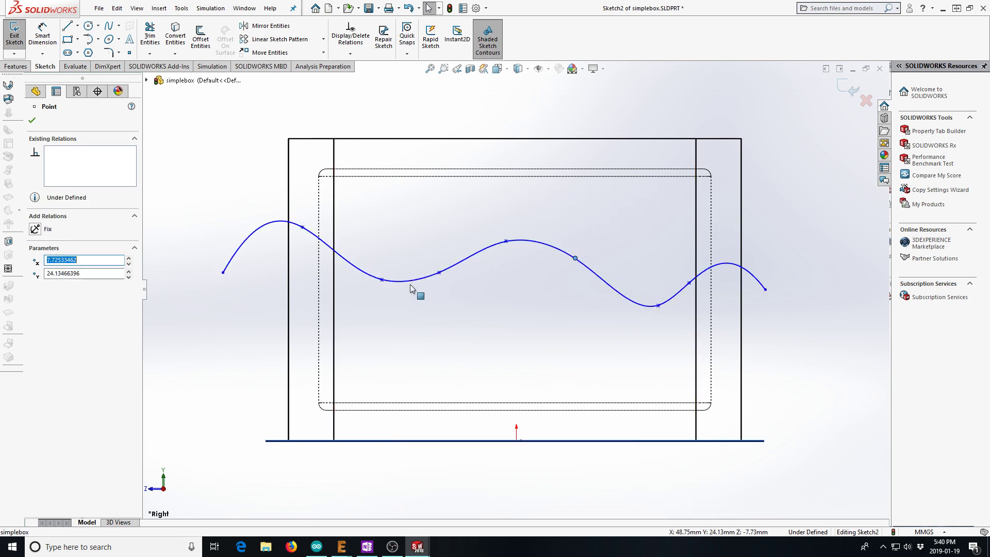
left_click(382, 279)
left_click_drag(373, 281, 370, 284)
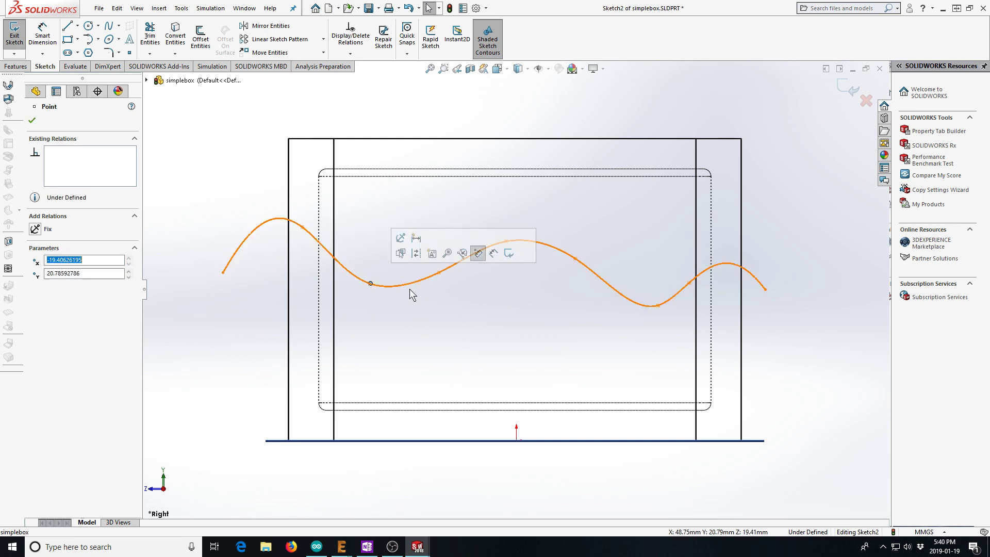
left_click(436, 273)
left_click_drag(435, 273, 427, 278)
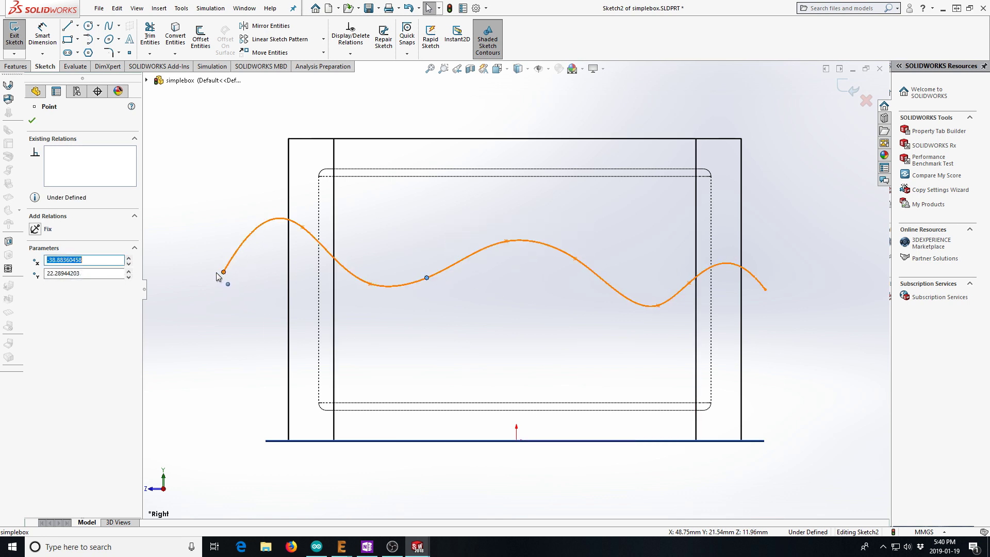
left_click_drag(222, 273, 194, 263)
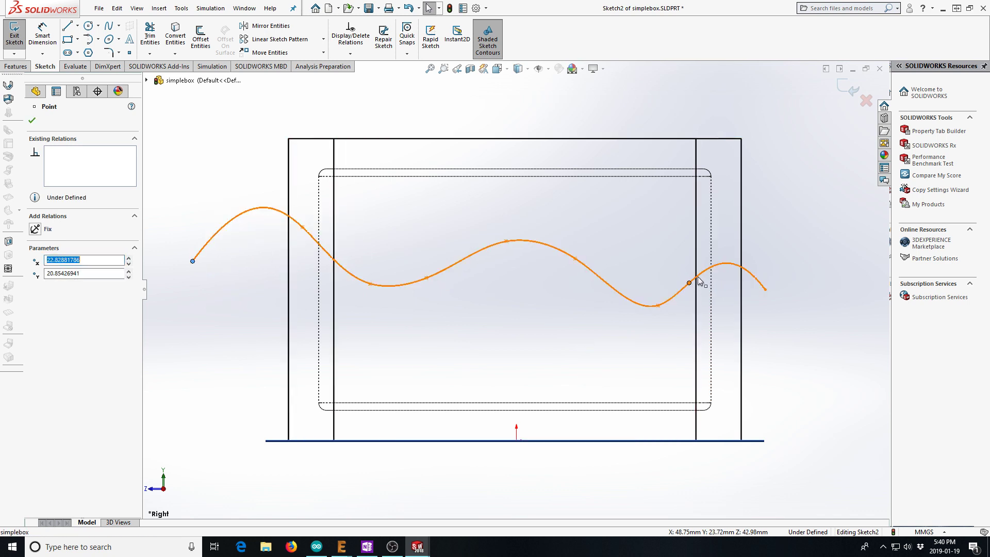
left_click_drag(691, 283, 702, 276)
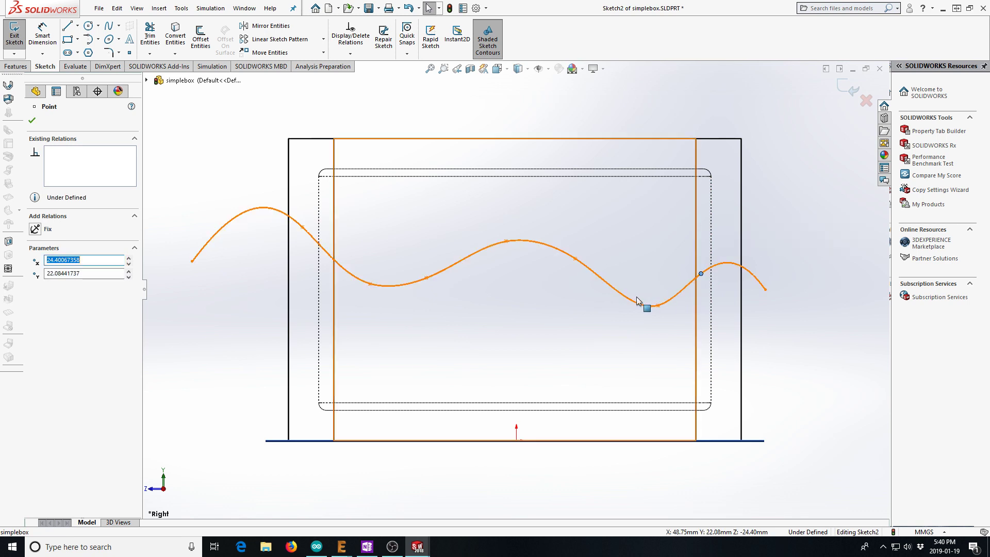
left_click(651, 307)
left_click_drag(649, 308, 645, 306)
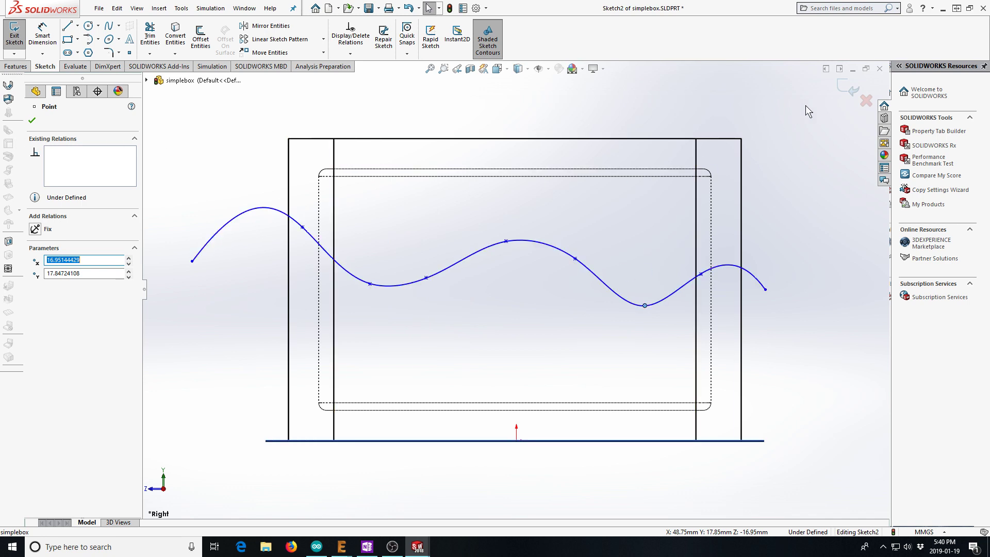
left_click(844, 91)
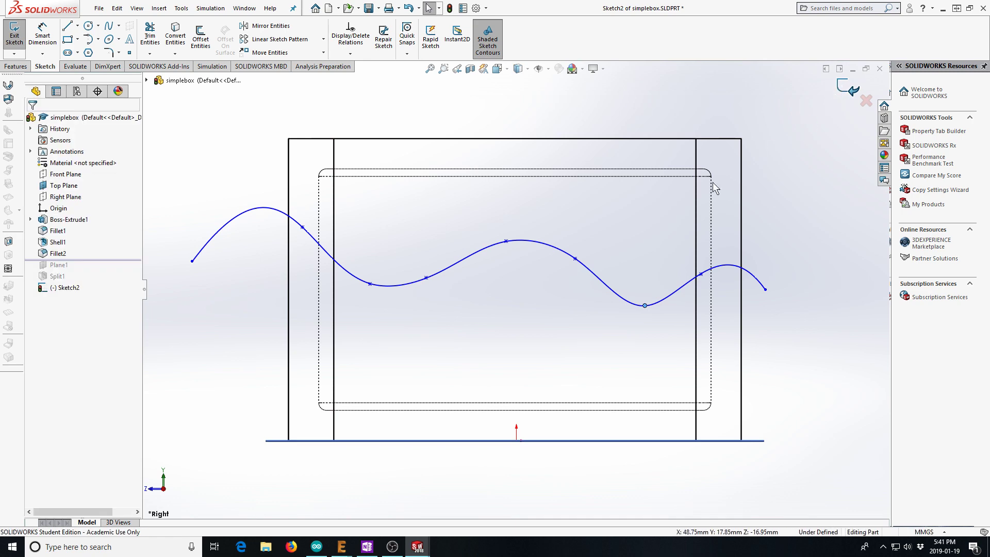
Extrude the spline as a surface with the direction reversed into the box and the end condition Through All.
middle_click_drag(181, 311, 225, 344)
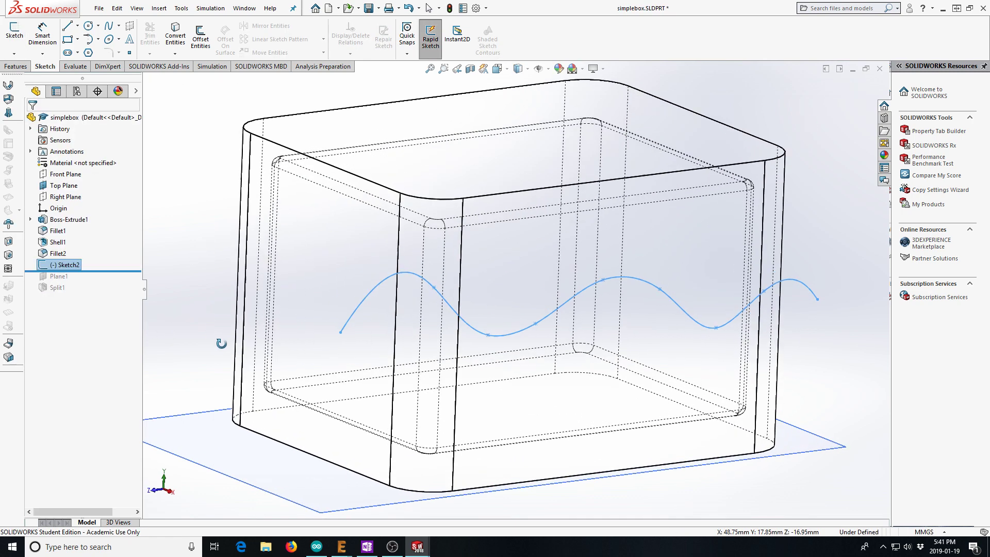
left_click(181, 8)
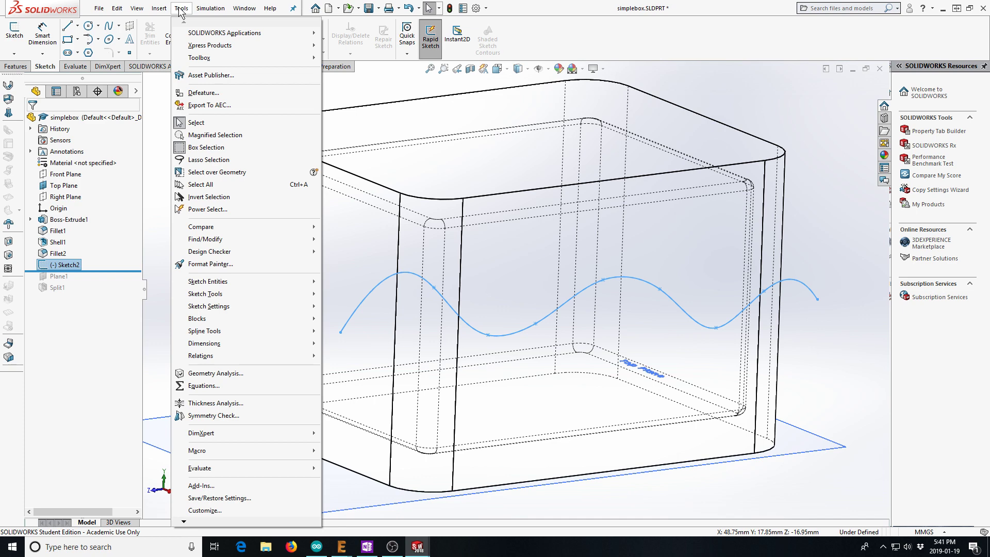
left_click(181, 8)
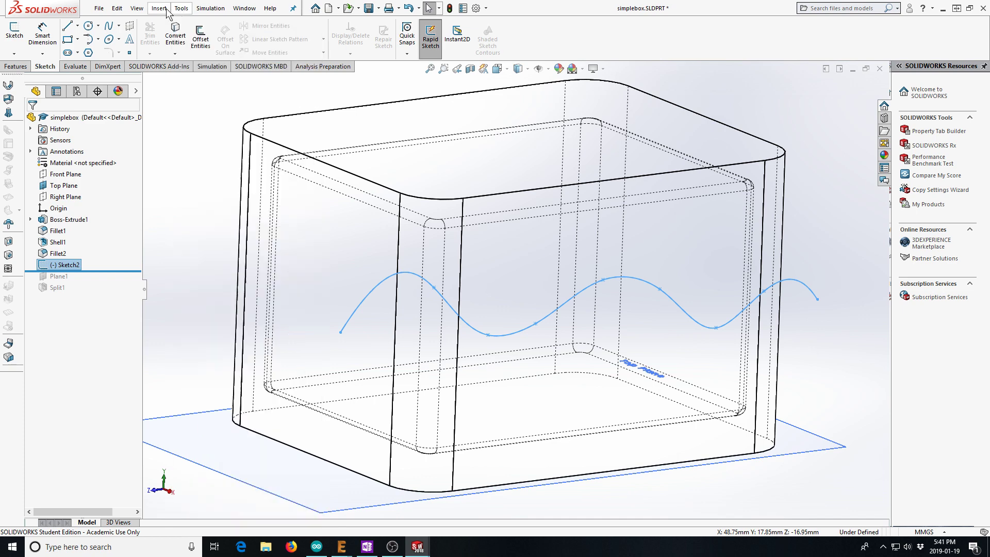
left_click(159, 8)
mouse_move(175, 104)
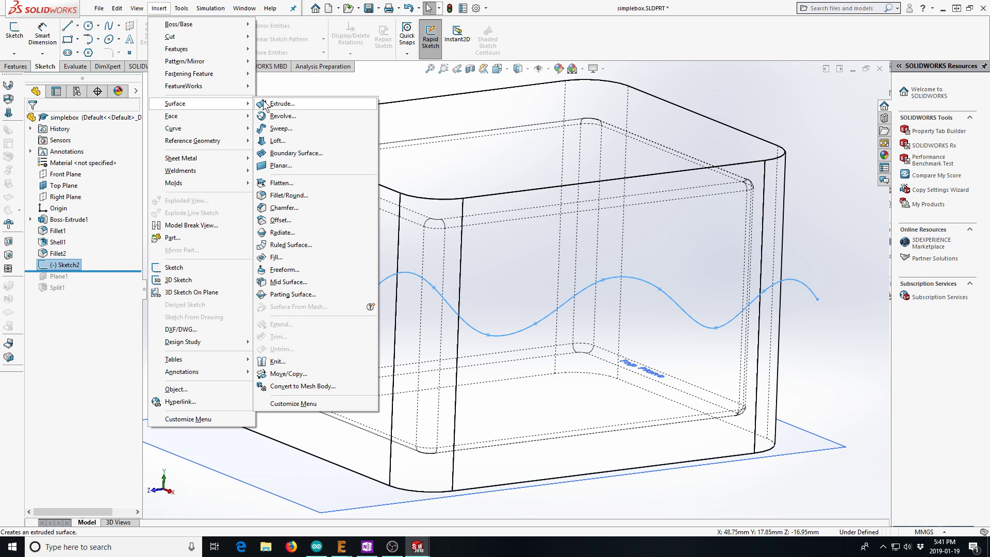
left_click(282, 103)
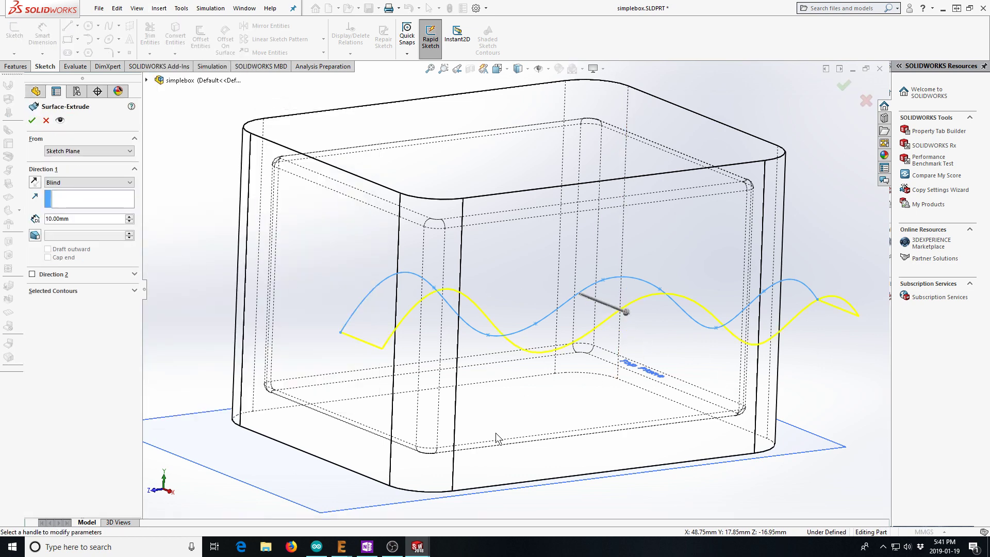
scroll(497, 430, "up", 3)
middle_click_drag(498, 429, 520, 462)
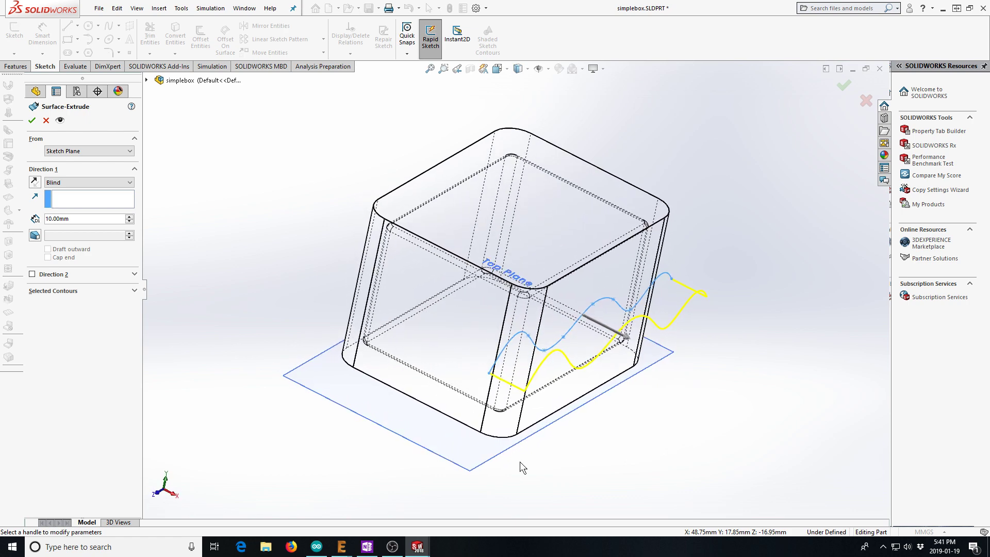
left_click(35, 183)
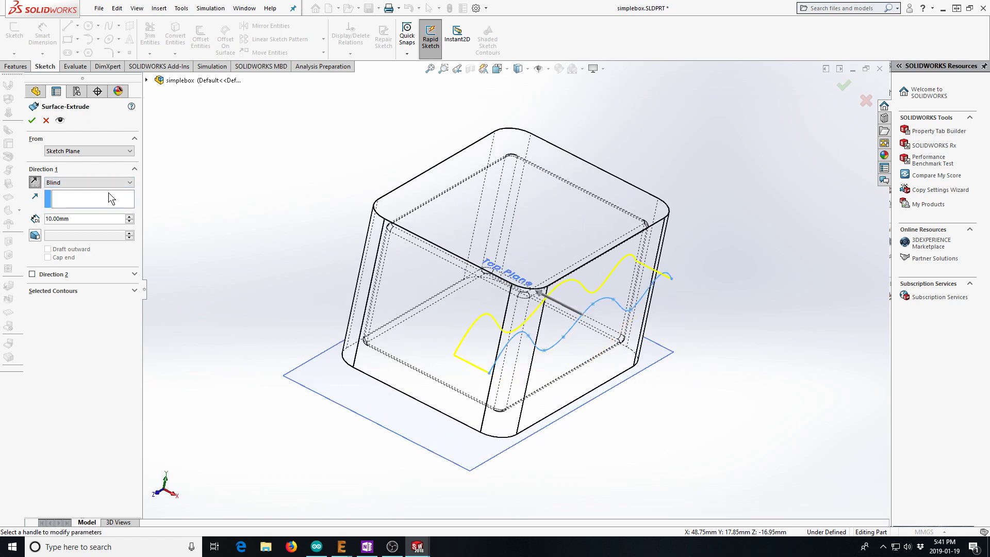
left_click(130, 182)
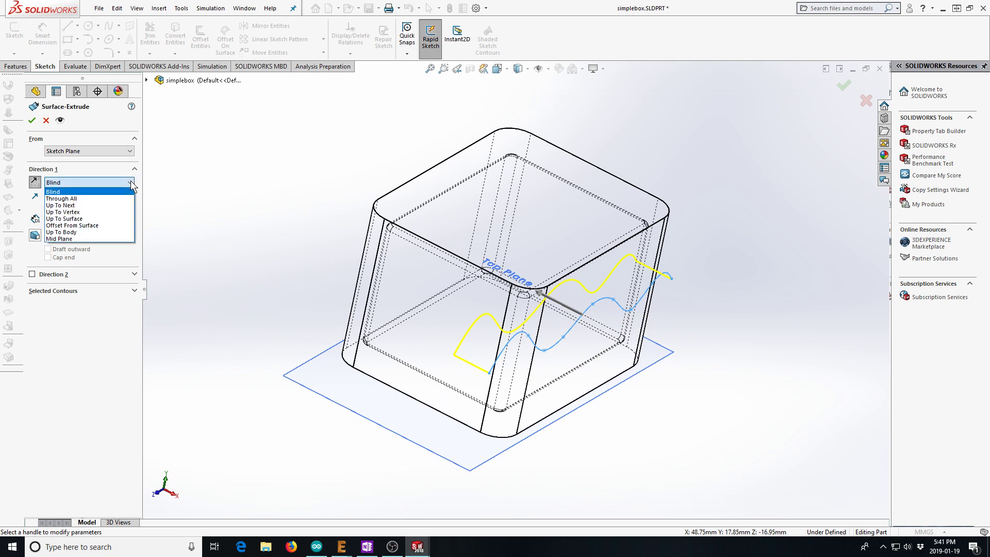
left_click(87, 199)
left_click(32, 120)
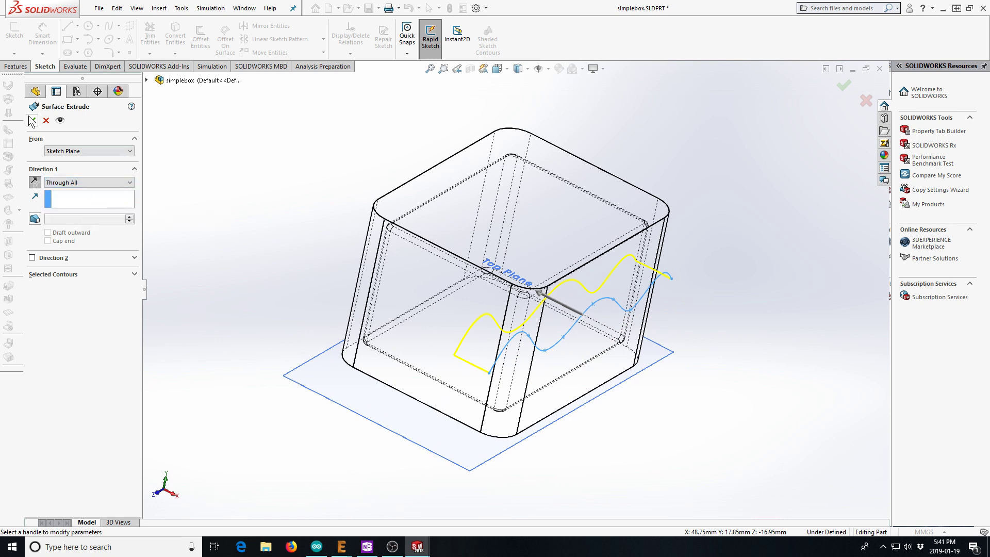
Roll the feature history forward past Plane1 and Split1 to the end of the tree.
middle_click_drag(269, 378, 261, 400)
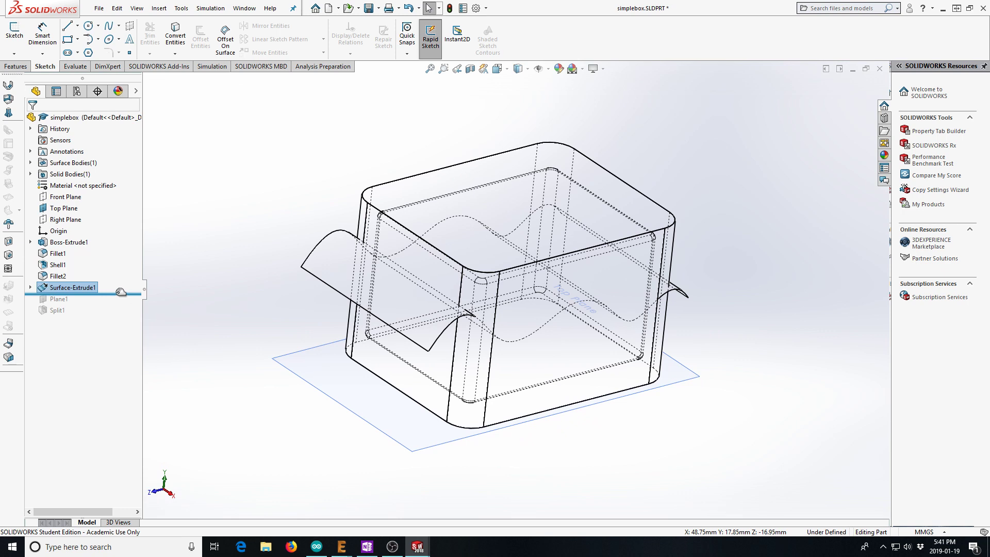
left_click_drag(121, 292, 120, 303)
left_click_drag(119, 320, 122, 323)
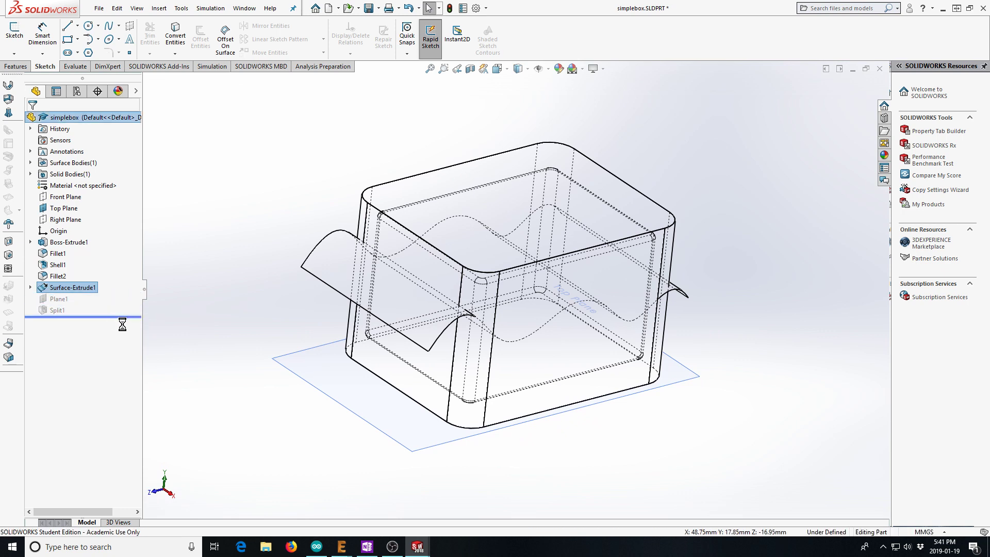
Edit Split1 and replace Plane1 with the wavy extruded surface as its trim tool.
left_click(43, 310)
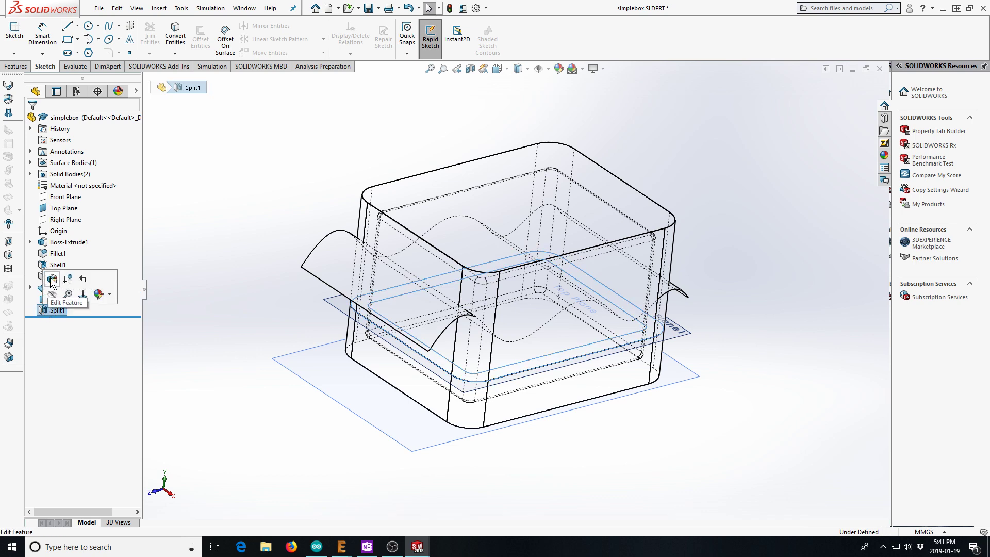
left_click(52, 282)
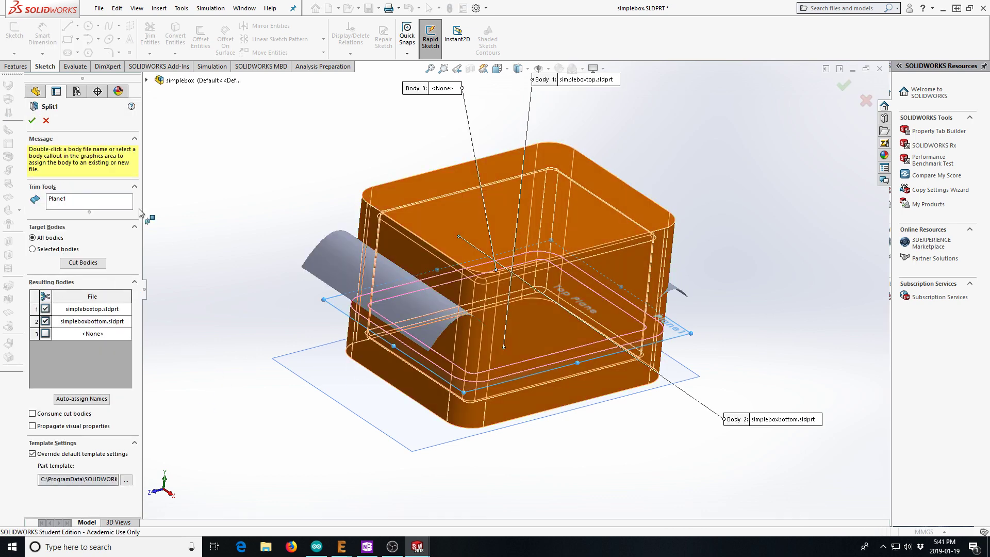
left_click(56, 201)
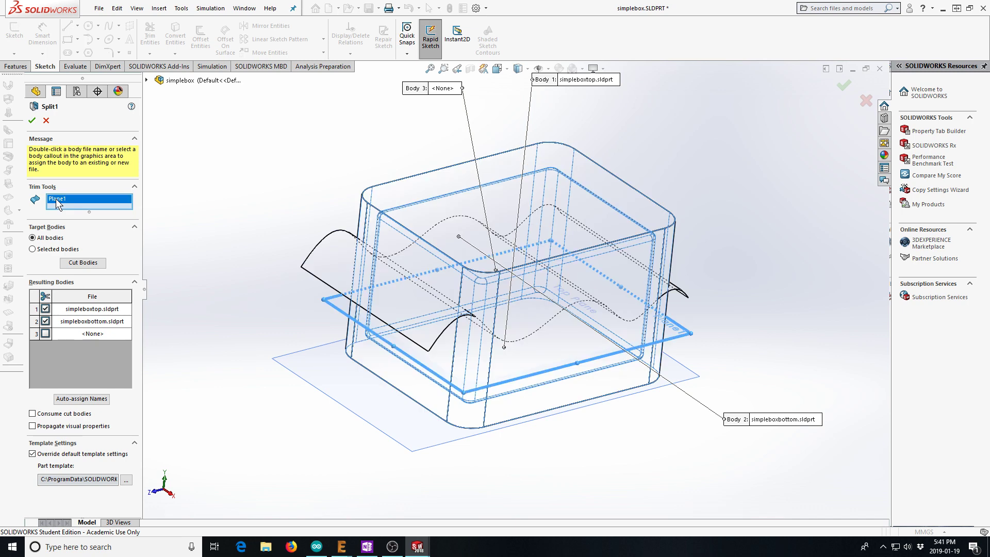
key("Delete")
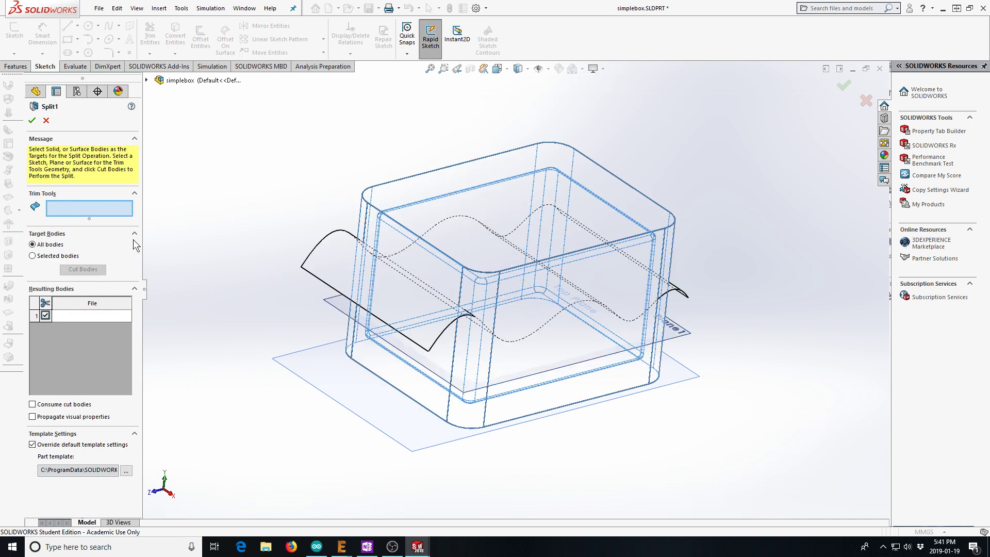
left_click(321, 256)
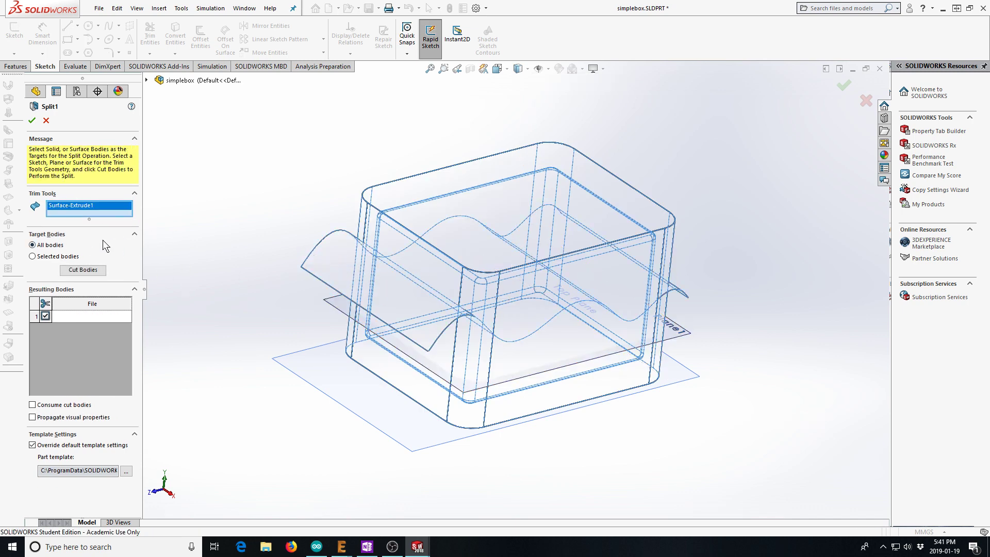
Cut all bodies with the wavy surface and allow the split bodies to be assigned to the existing files.
left_click(71, 271)
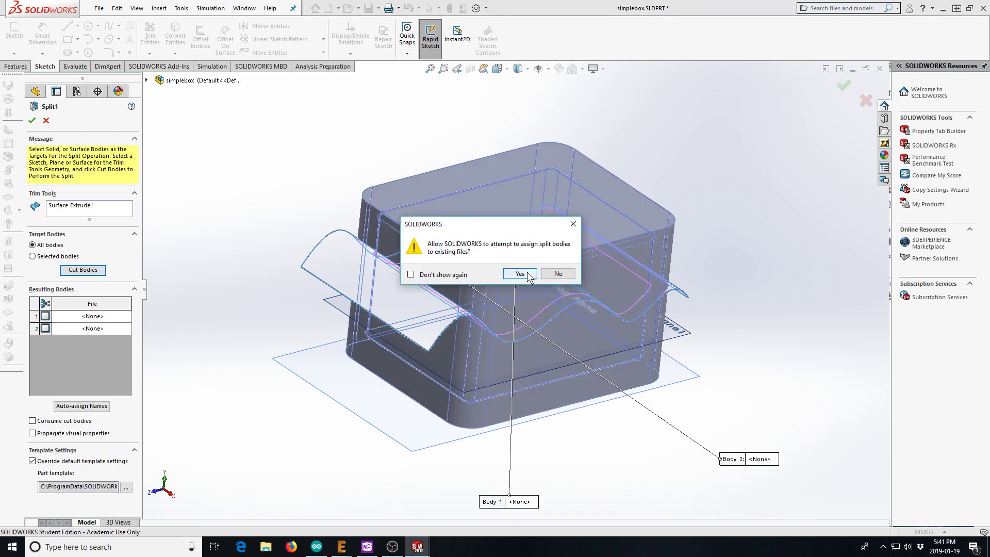
left_click(529, 275)
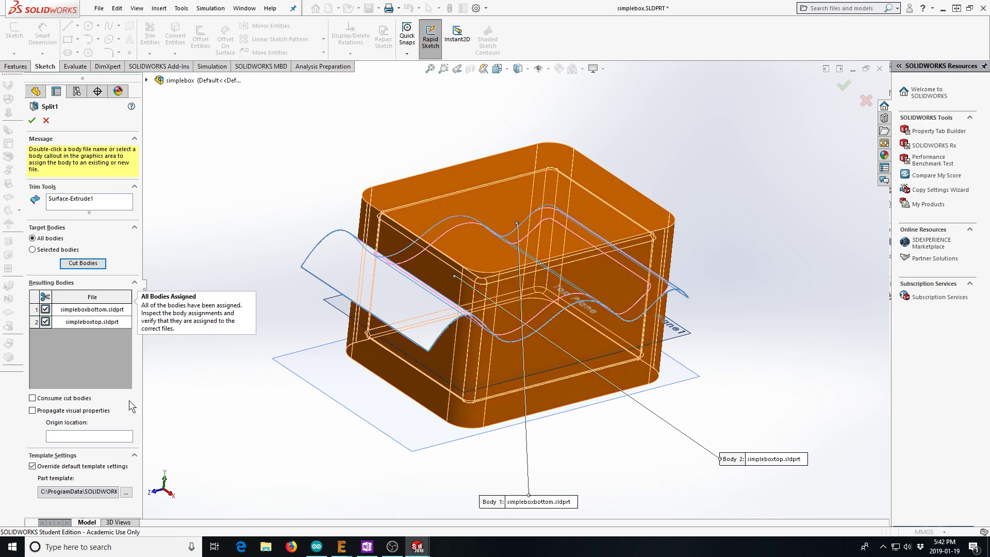
middle_click_drag(399, 427, 398, 398)
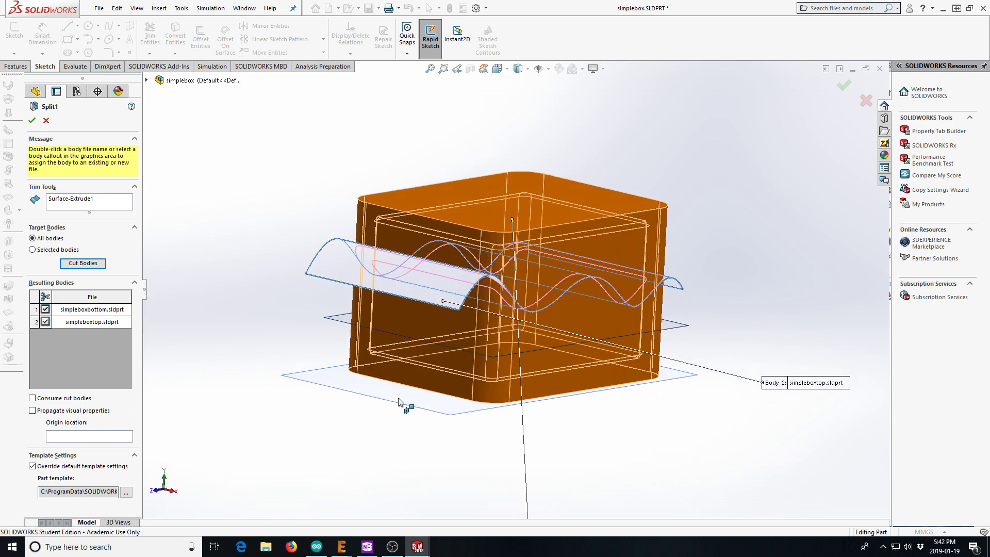
Clear the file assignments of both resulting bodies while keeping both bodies selected, and accept the edited split.
left_click(46, 321)
left_click(45, 321)
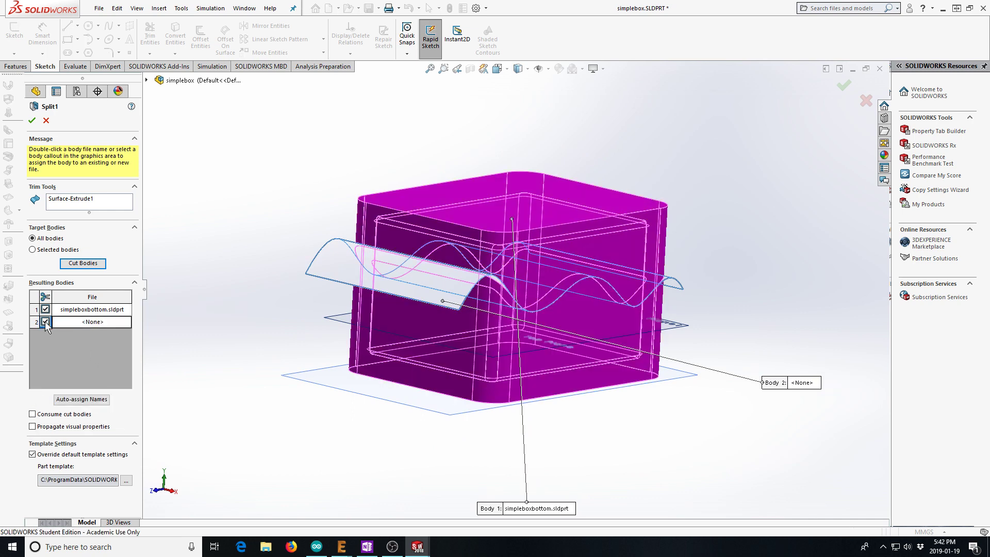
left_click(45, 309)
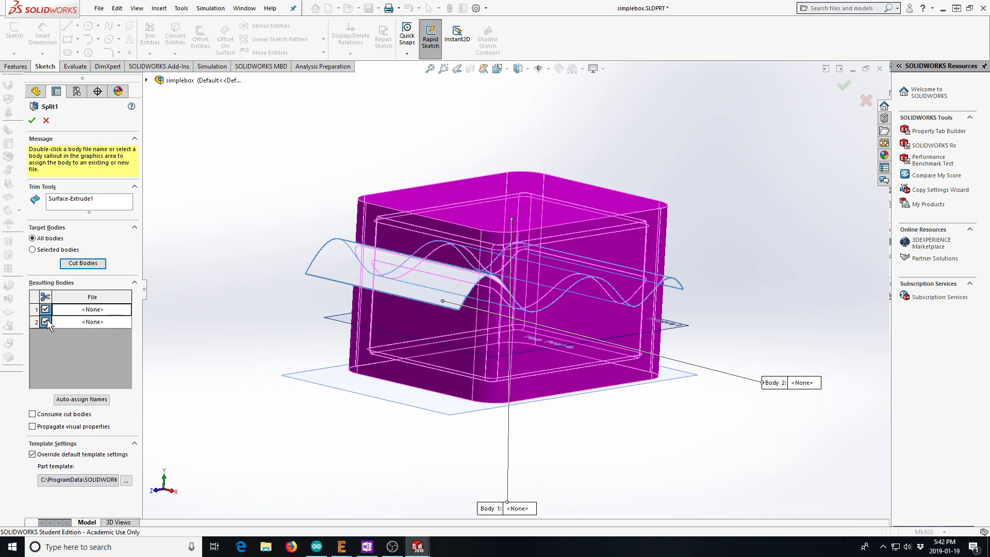
left_click(32, 121)
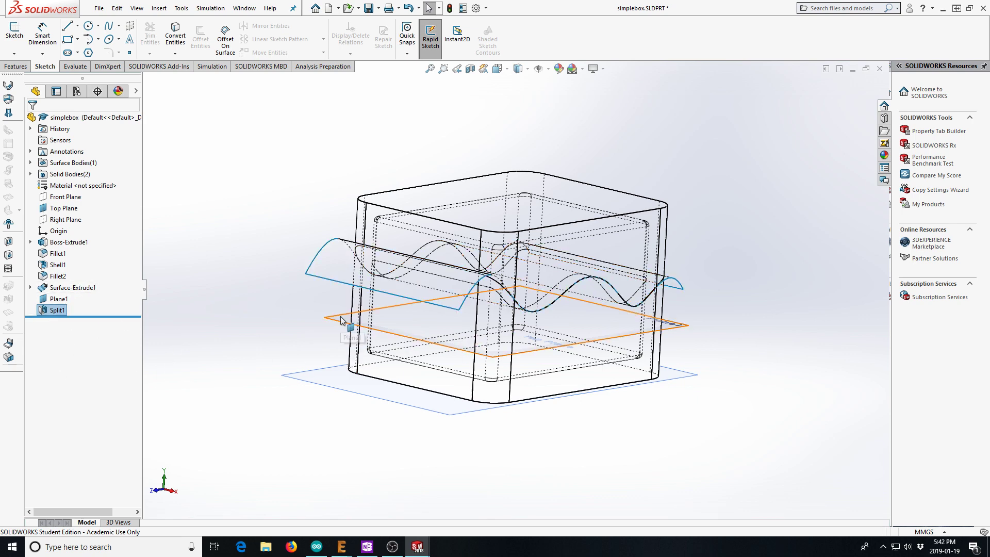
Open simpleboxtop.sldprt from the Desktop and dismiss its rebuild error report.
middle_click_drag(560, 391, 521, 372)
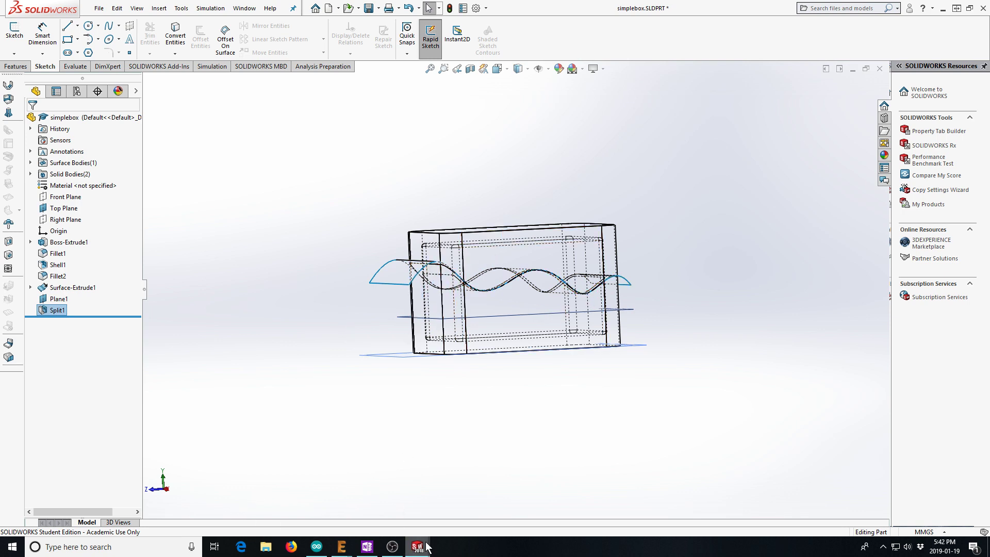
mouse_move(421, 548)
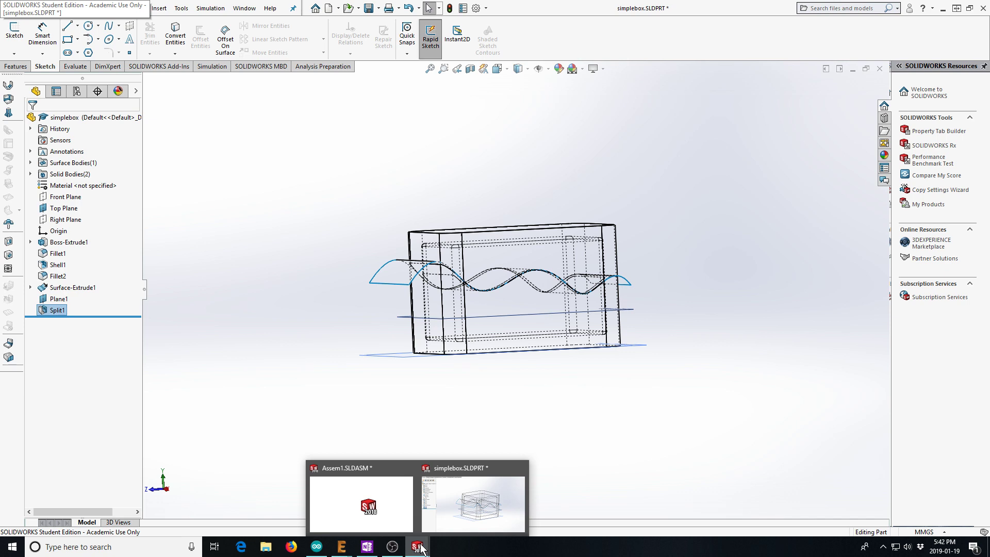
left_click(345, 403)
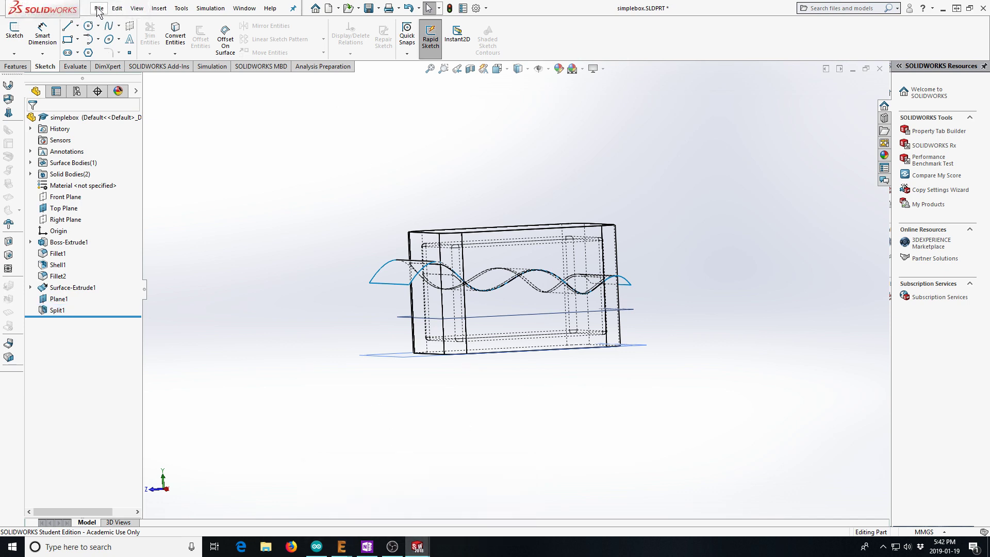
left_click(350, 9)
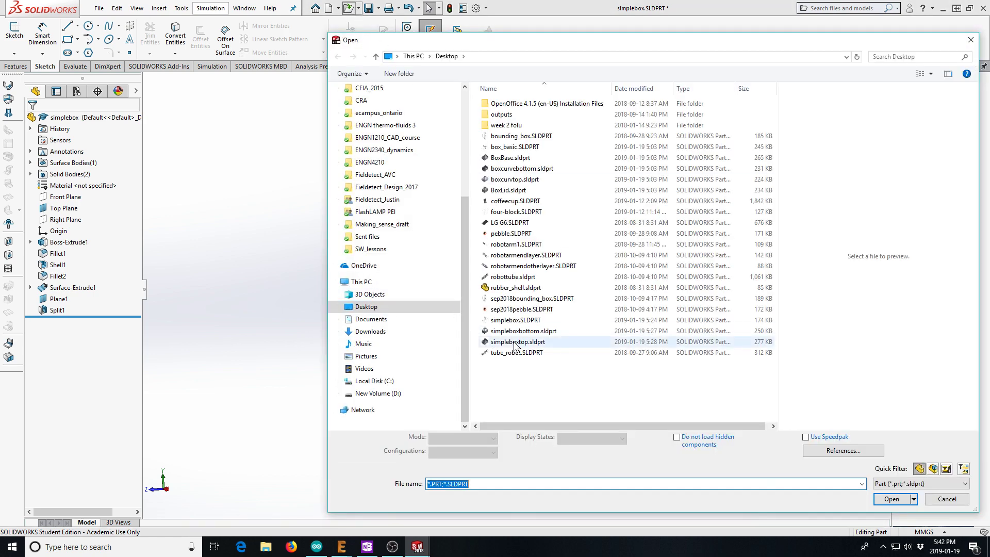
left_click(515, 342)
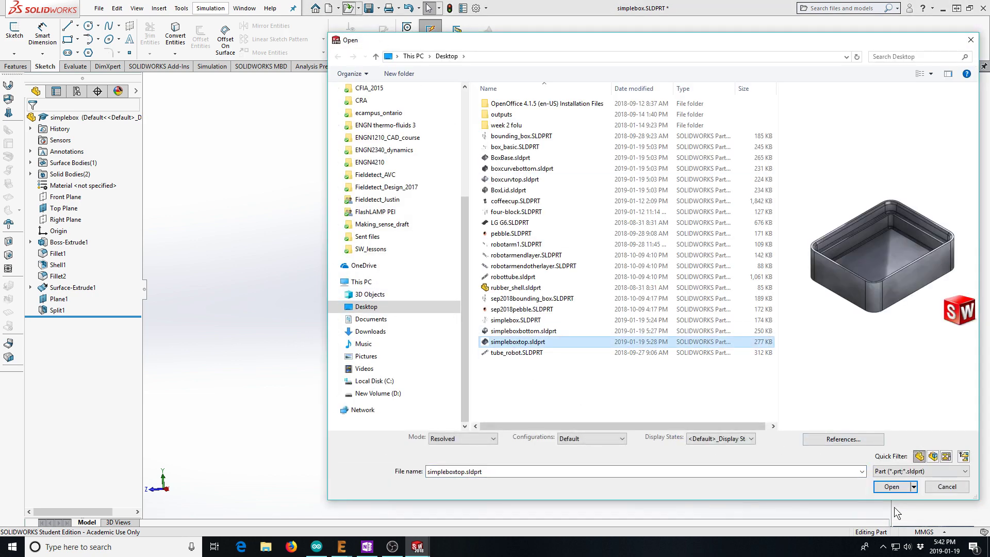
left_click(891, 487)
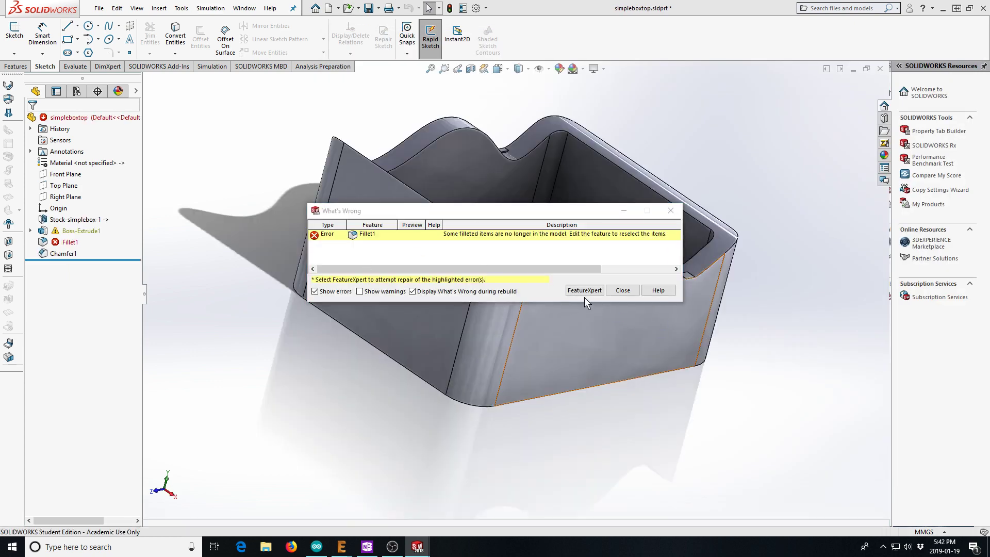
left_click(615, 286)
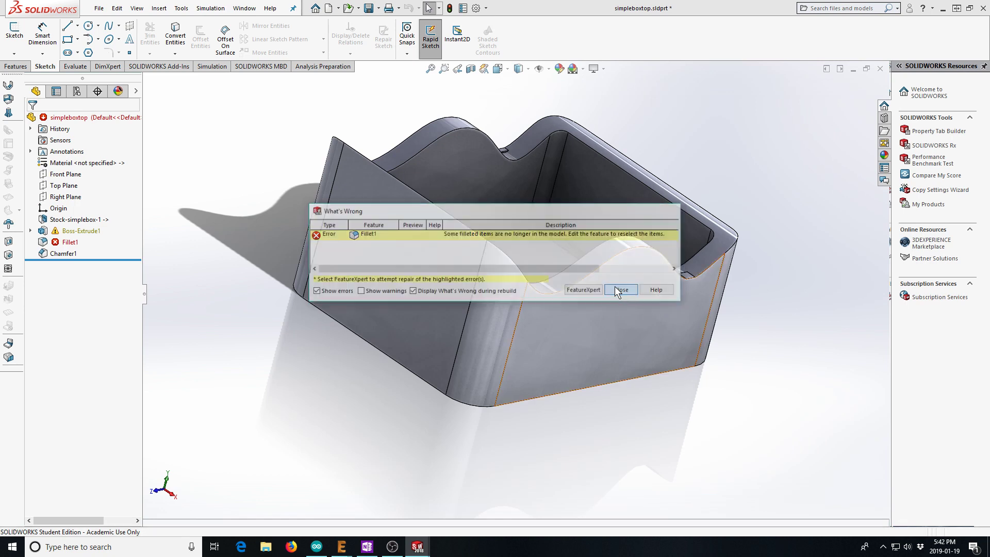
Roll the feature history back above Boss-Extrude1, and roll it forward to include only Boss-Extrude1.
left_click(41, 245)
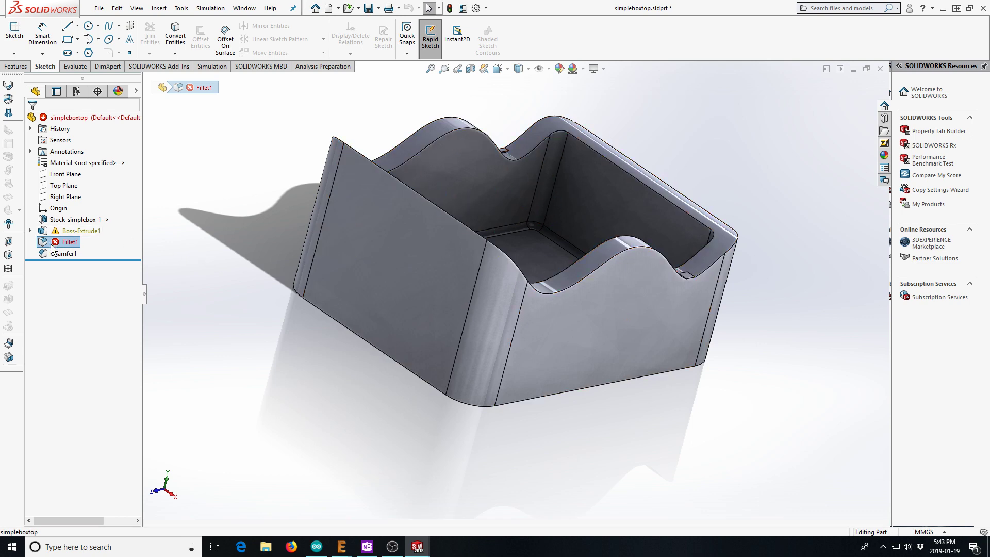
mouse_move(52, 248)
left_click(48, 254)
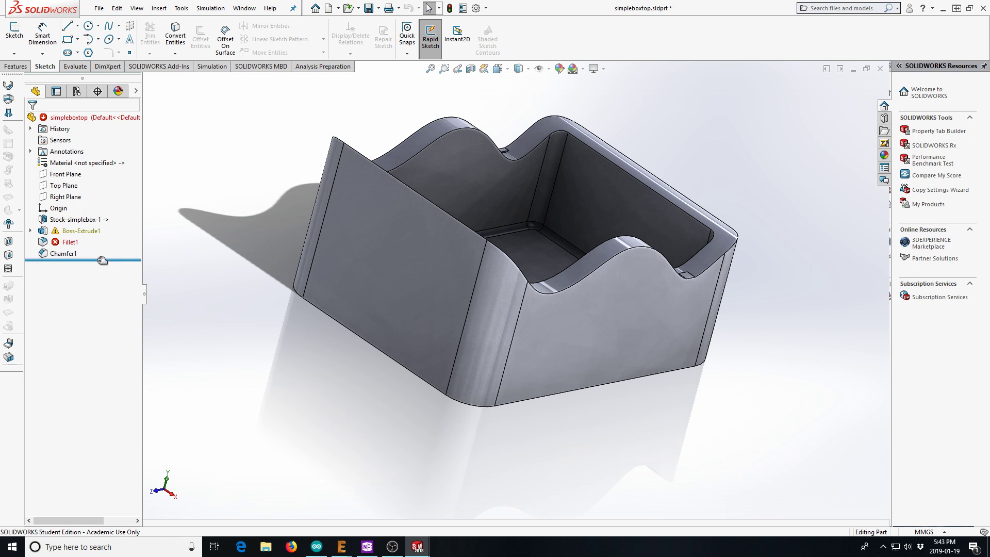
left_click_drag(104, 260, 105, 225)
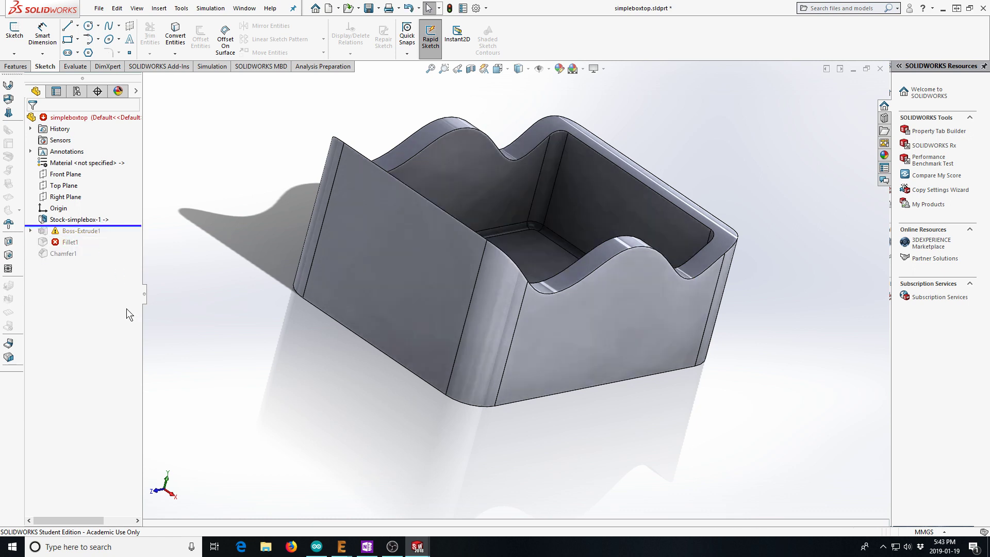
right_click(52, 246)
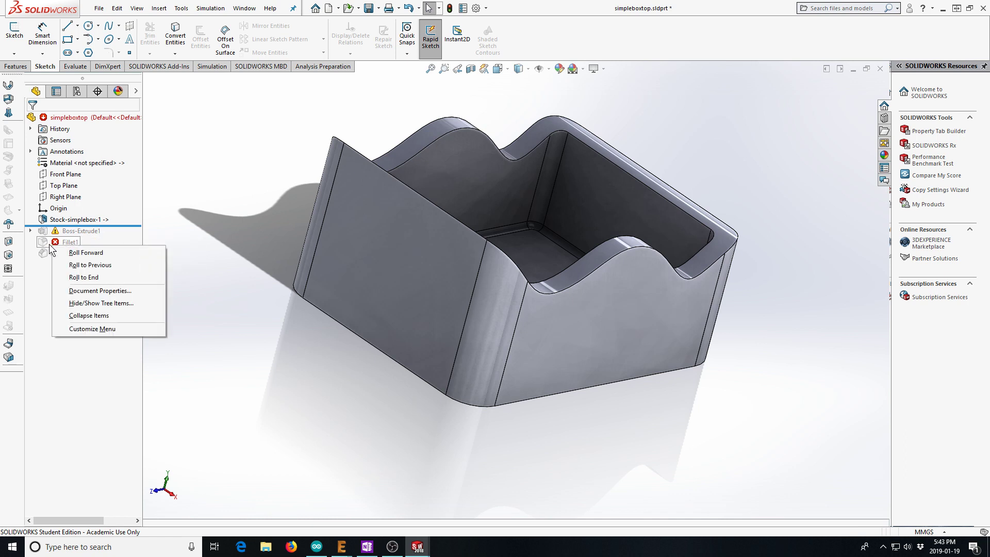
left_click(157, 304)
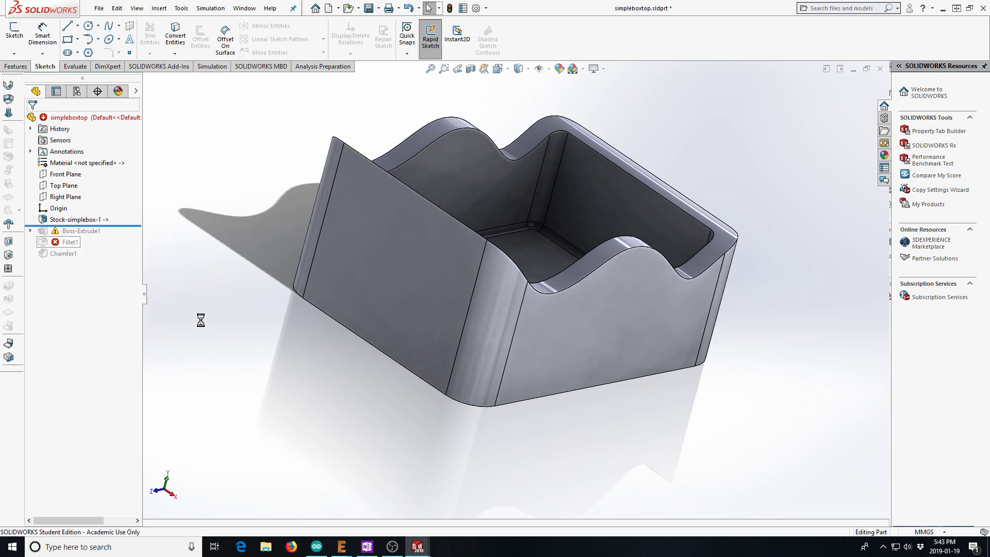
left_click(113, 225)
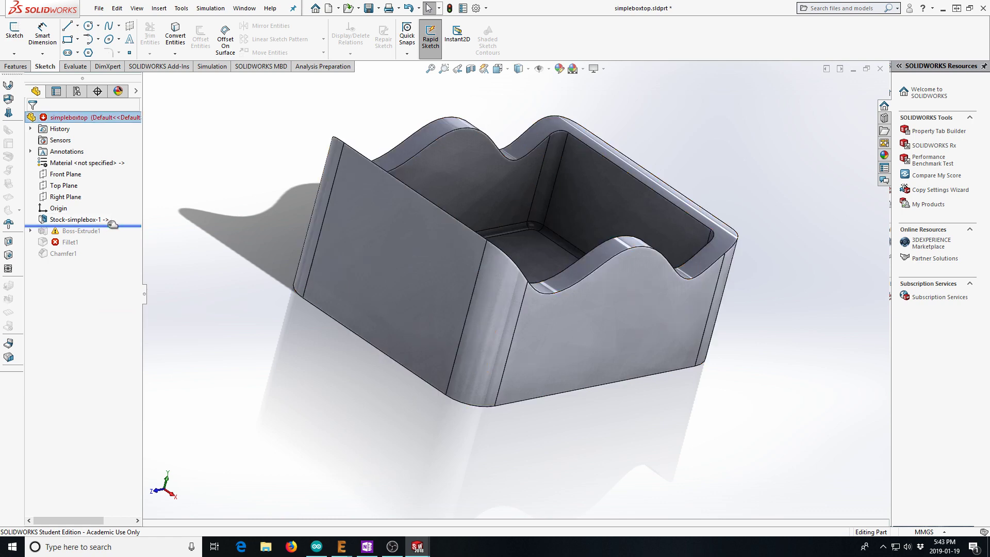
left_click_drag(113, 225, 103, 238)
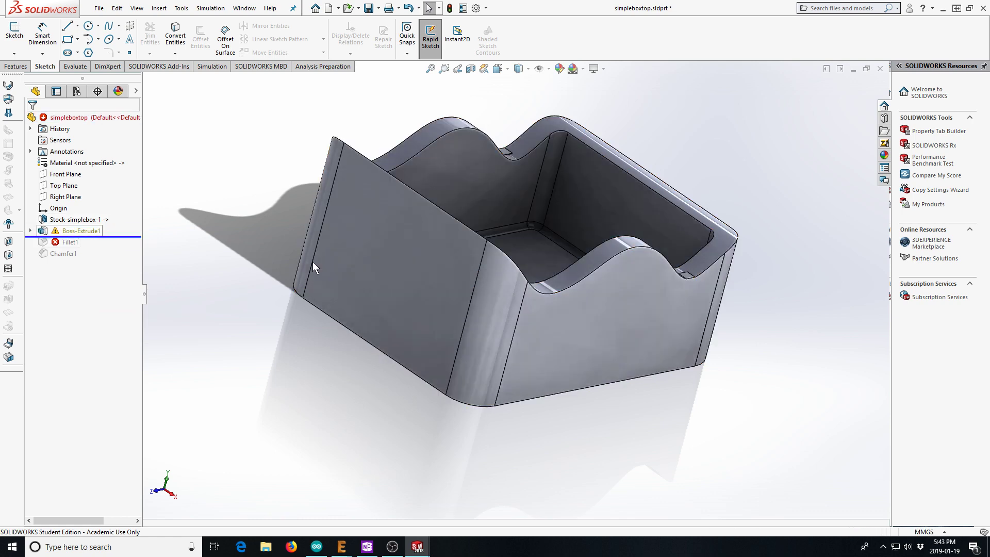
Delete Boss-Extrude1 with its dependent Fillet1 and Chamfer1, keeping the underlying Sketch1.
left_click(81, 231)
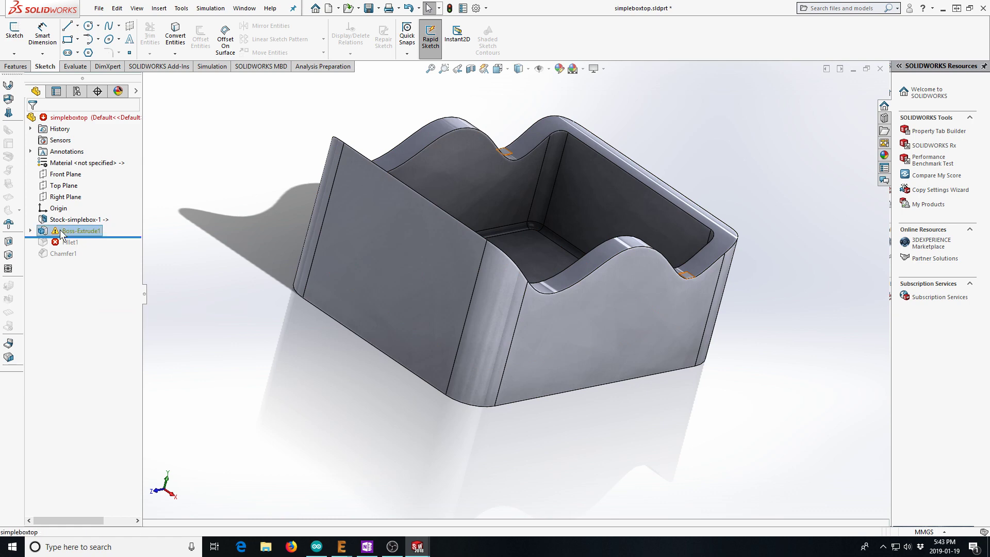
key("Delete")
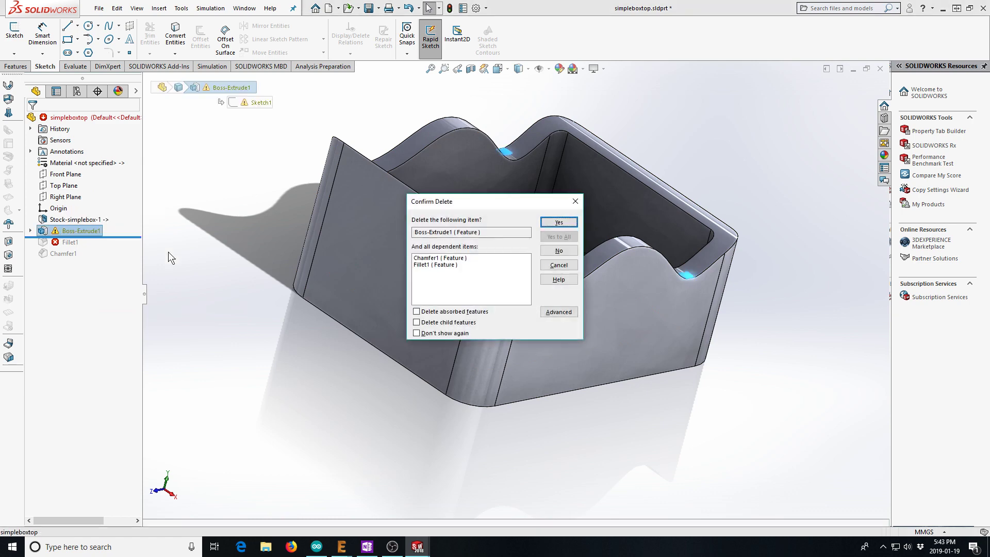
left_click(559, 223)
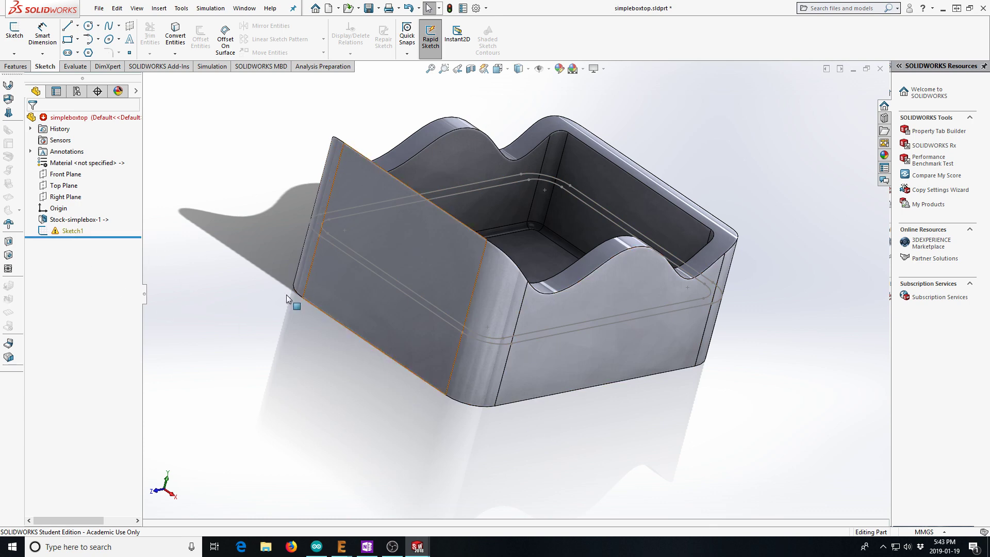
Open Sketch1 for editing, check the relations of the outer outline's front straight line, and remove that line.
middle_click_drag(383, 384, 394, 411)
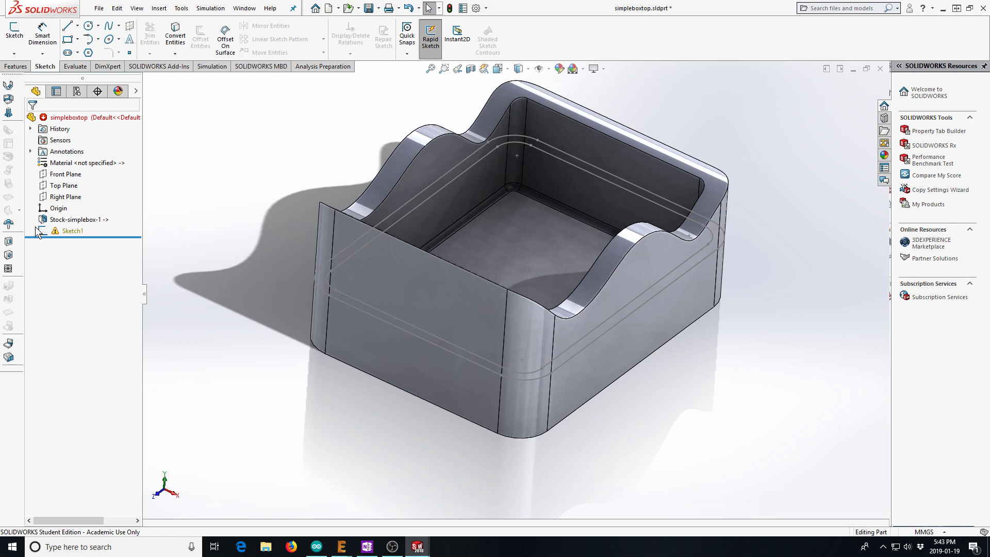
left_click(47, 233)
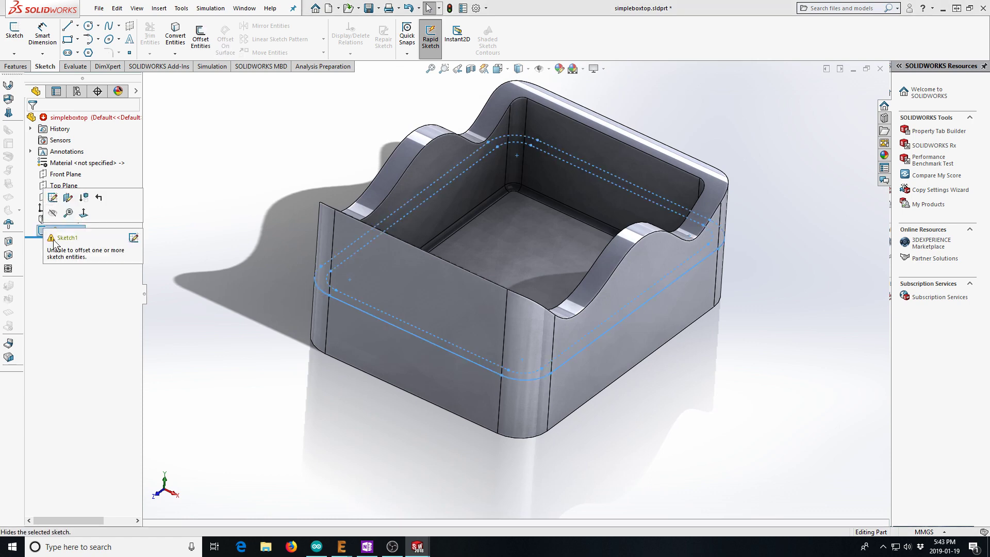
left_click(52, 198)
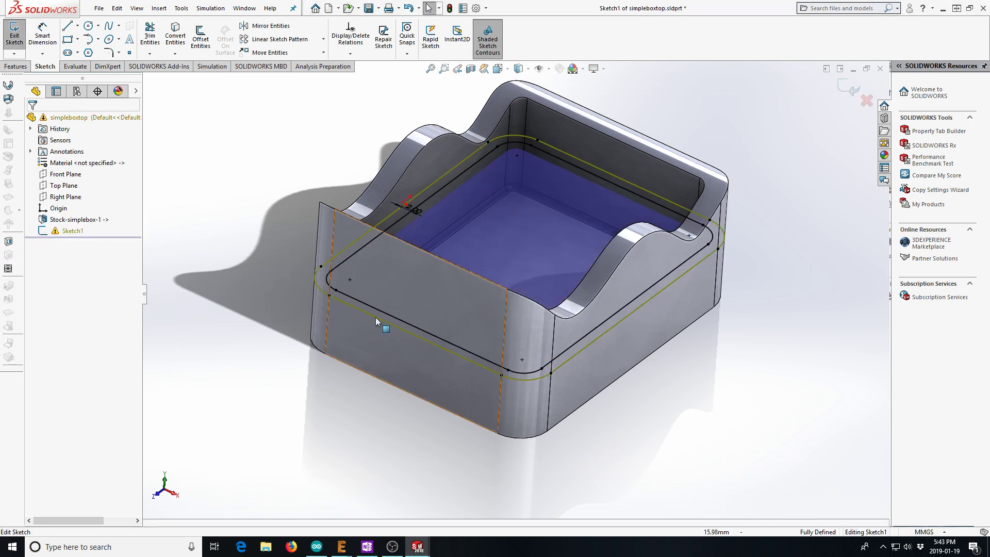
mouse_move(50, 232)
left_click(406, 335)
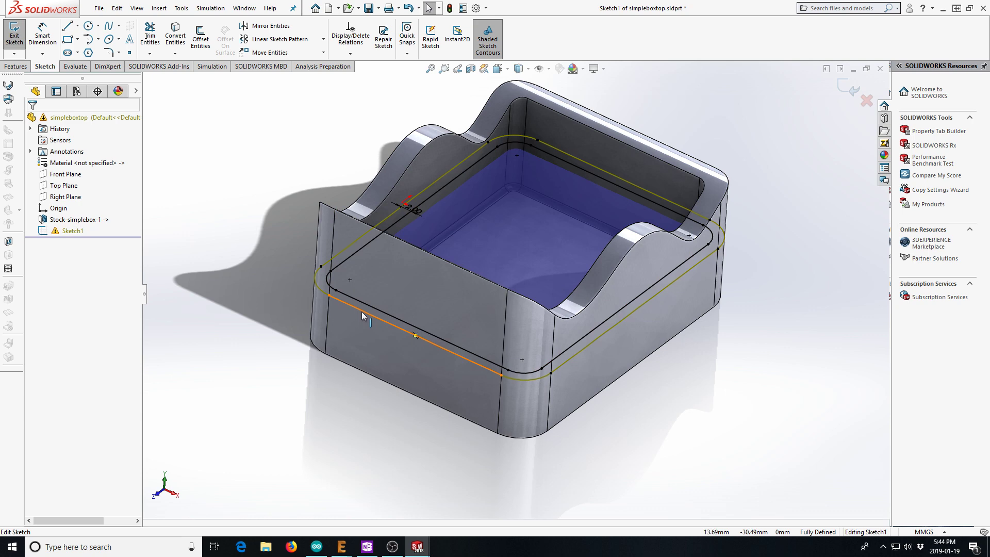
left_click(363, 312)
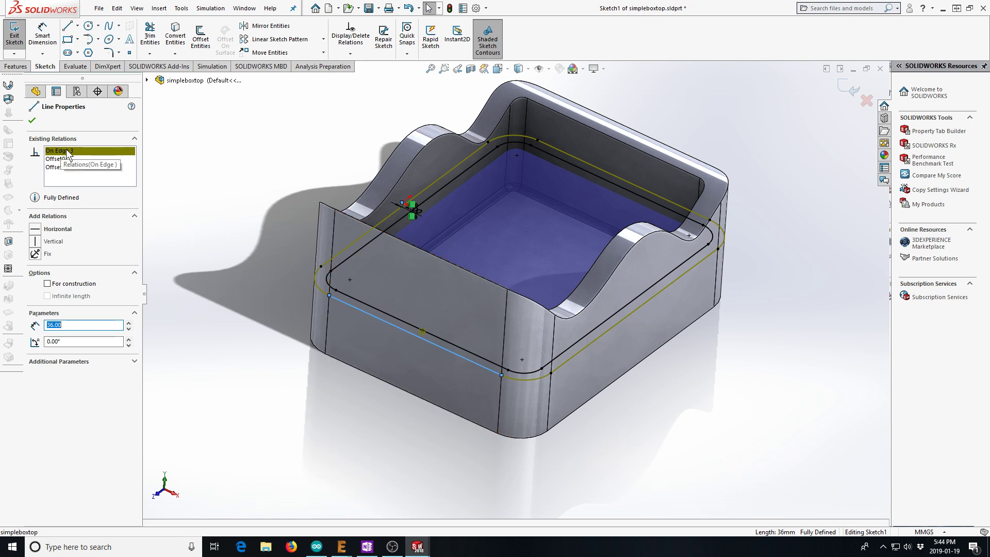
key("Escape")
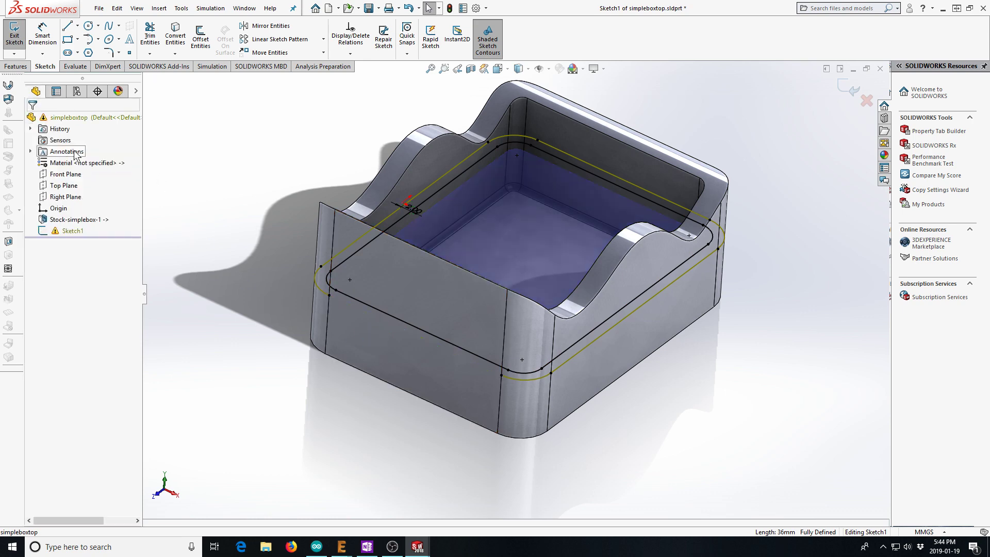
Remove the remaining straight lines and corner arcs of Sketch1's outer outline, keeping the inner offset loop.
left_click(317, 283)
key("Escape")
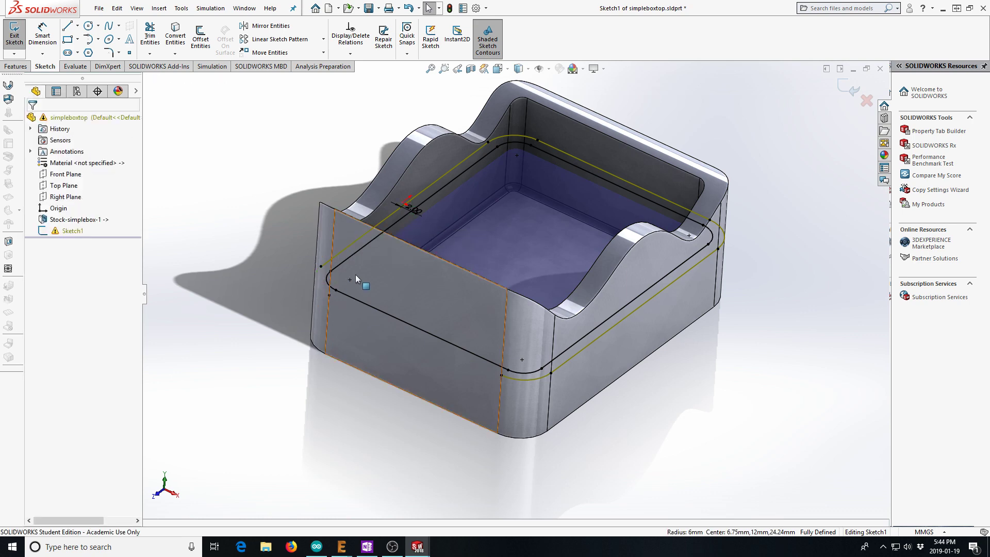
left_click(341, 249)
key("Escape")
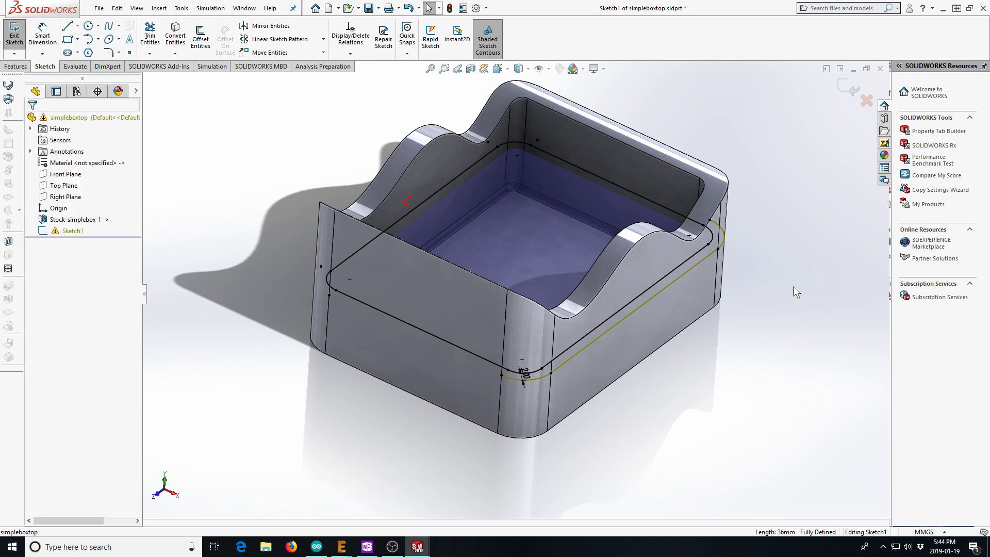
left_click(706, 257)
key("Delete")
left_click(541, 380)
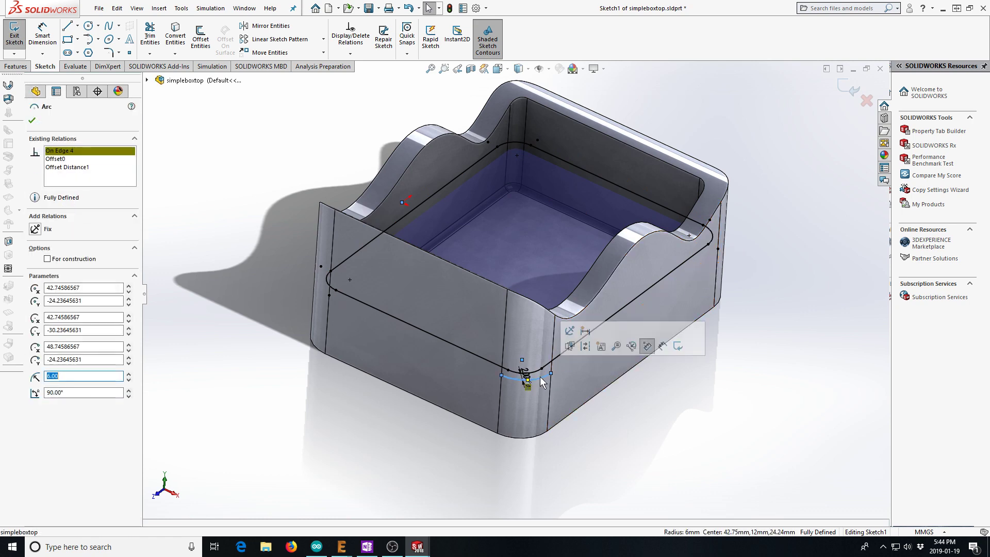
key("Escape")
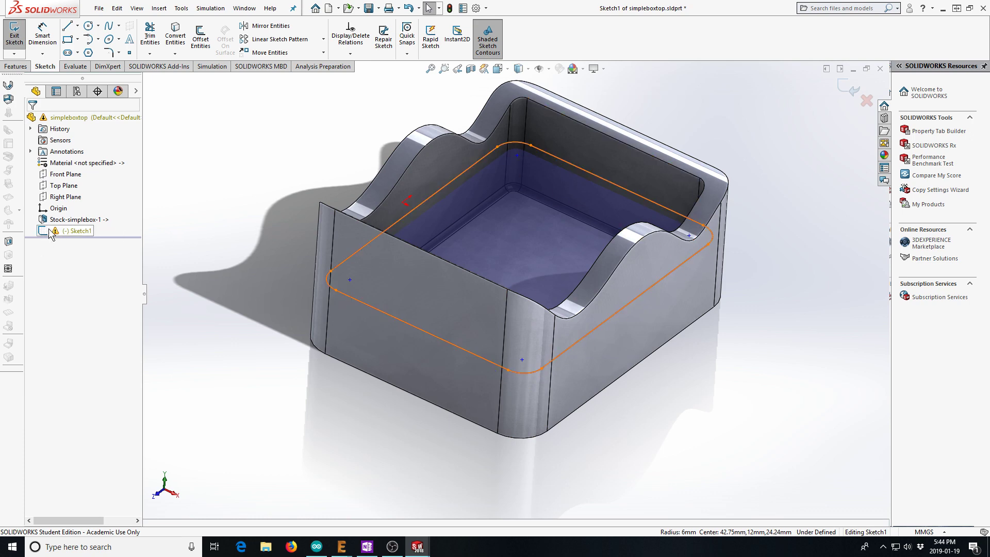
Leave Sketch1 and discard all changes made to it.
scroll(408, 293, "down", 3)
scroll(454, 304, "up", 5)
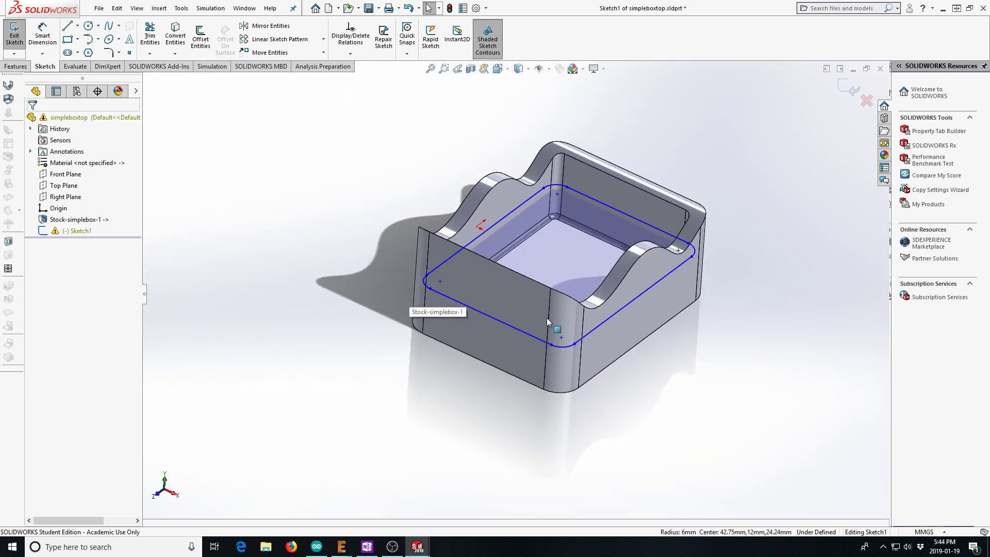
middle_click_drag(547, 318, 522, 296)
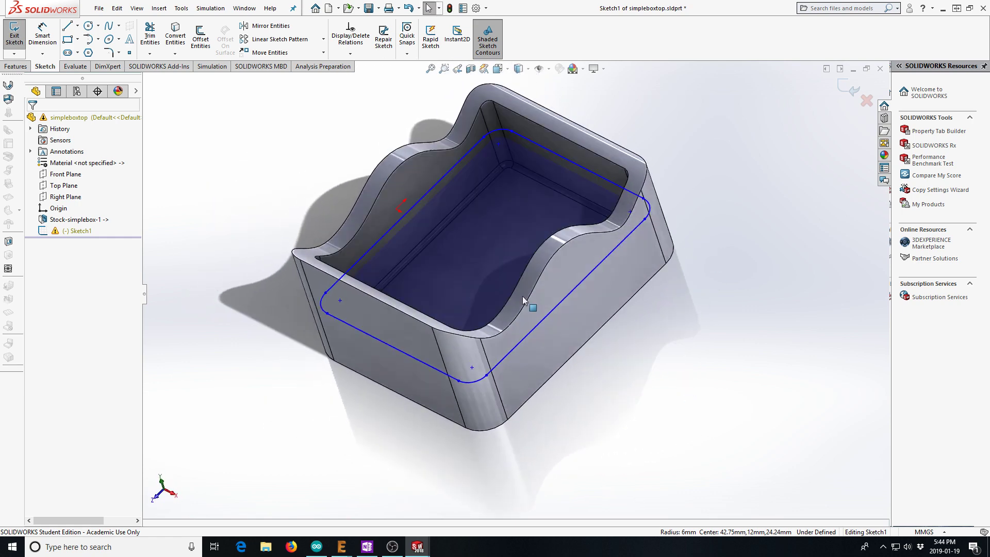
left_click(867, 101)
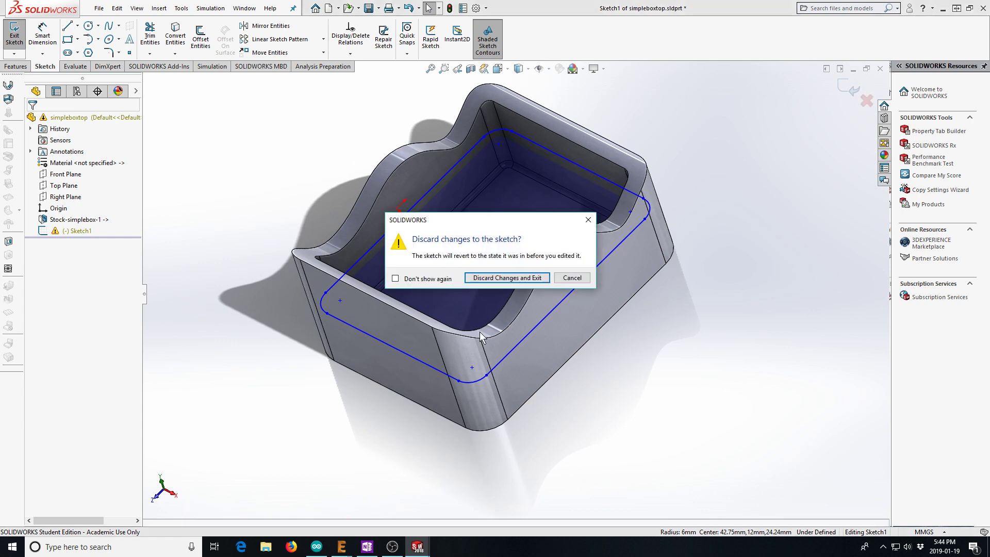
left_click(530, 277)
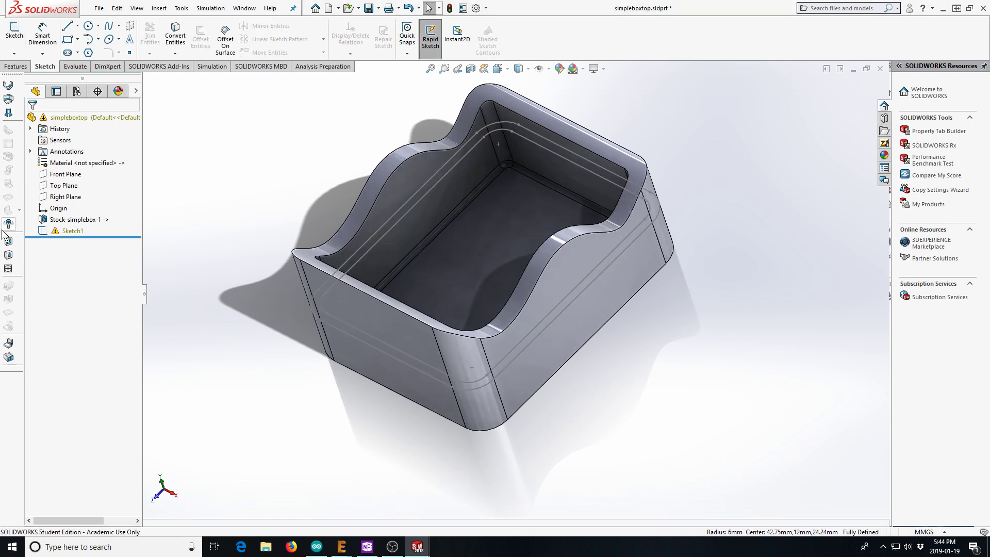
Delete Sketch1 from the part and confirm the deletion.
left_click(42, 231)
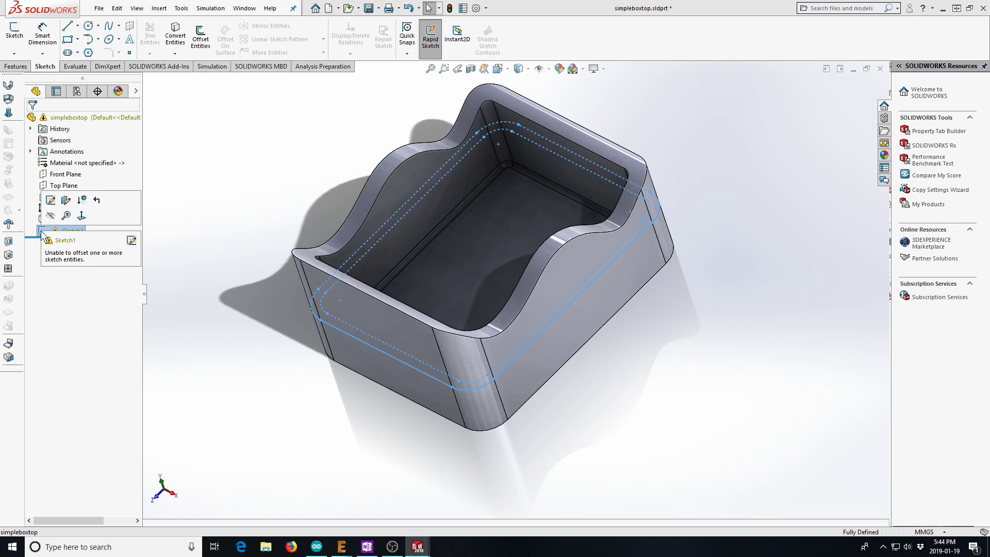
key("Delete")
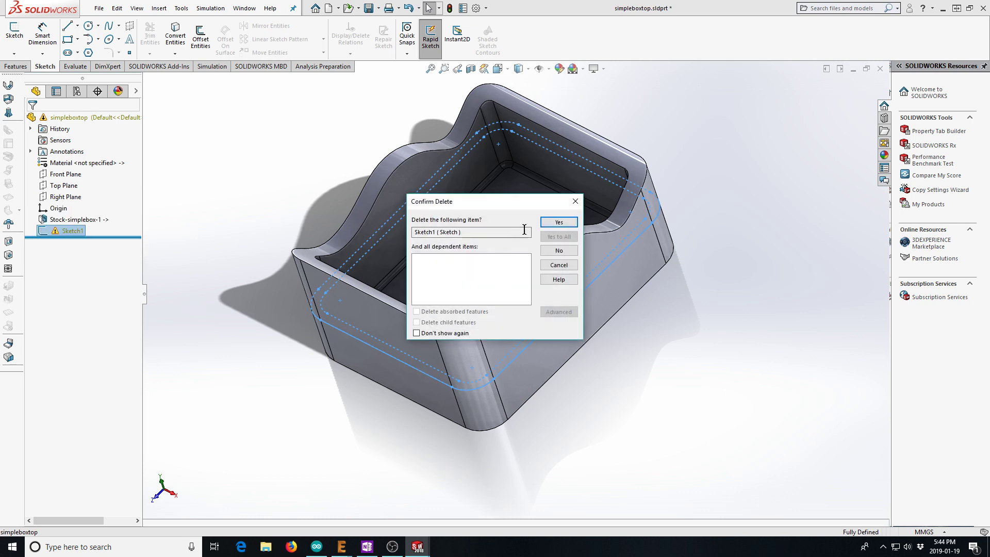
left_click(559, 222)
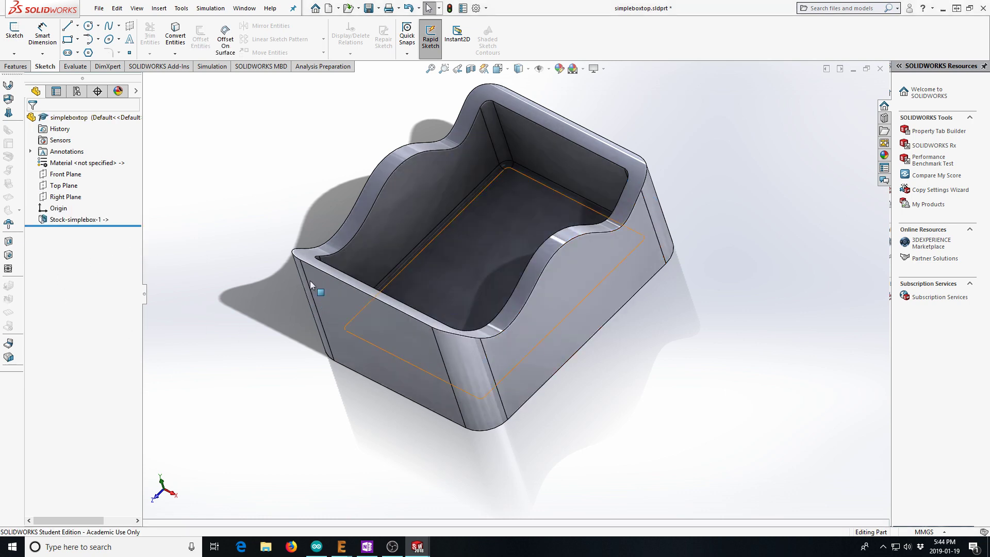
Start a sketch on the box's flat outer face opposite the wavy rim and convert that face's outline into sketch entities.
left_click(14, 32)
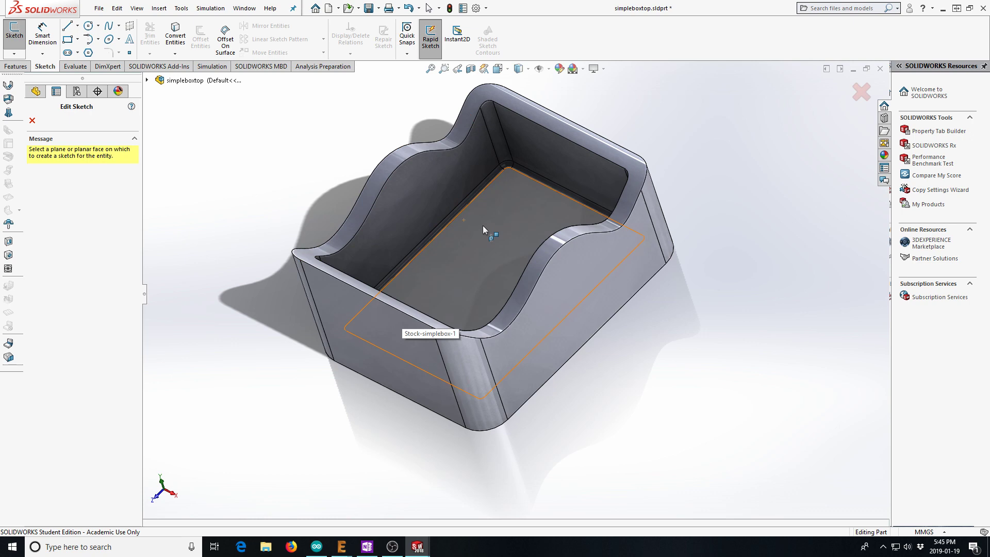
mouse_move(465, 271)
middle_mouse_down()
mouse_move(559, 431)
mouse_move(526, 314)
mouse_move(440, 330)
middle_mouse_up()
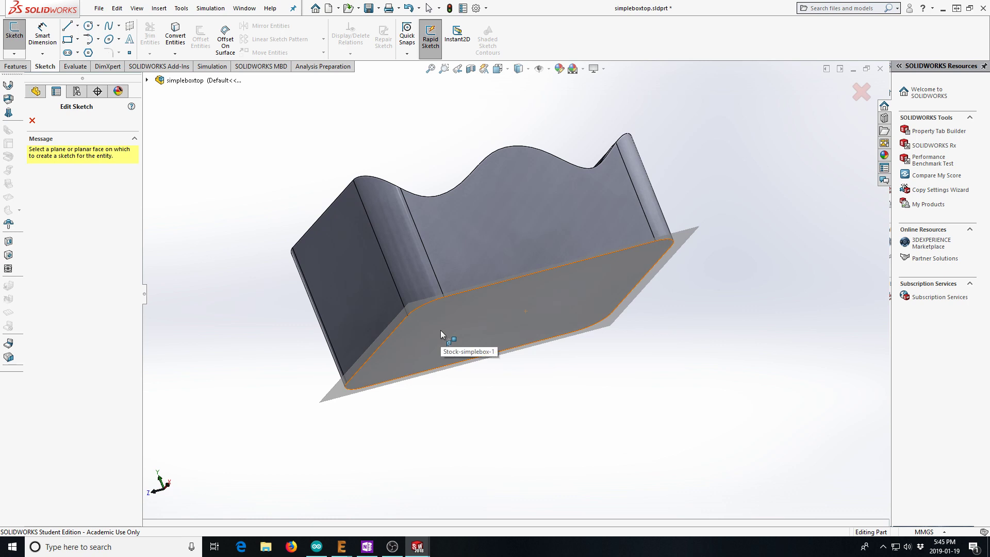
left_click(440, 330)
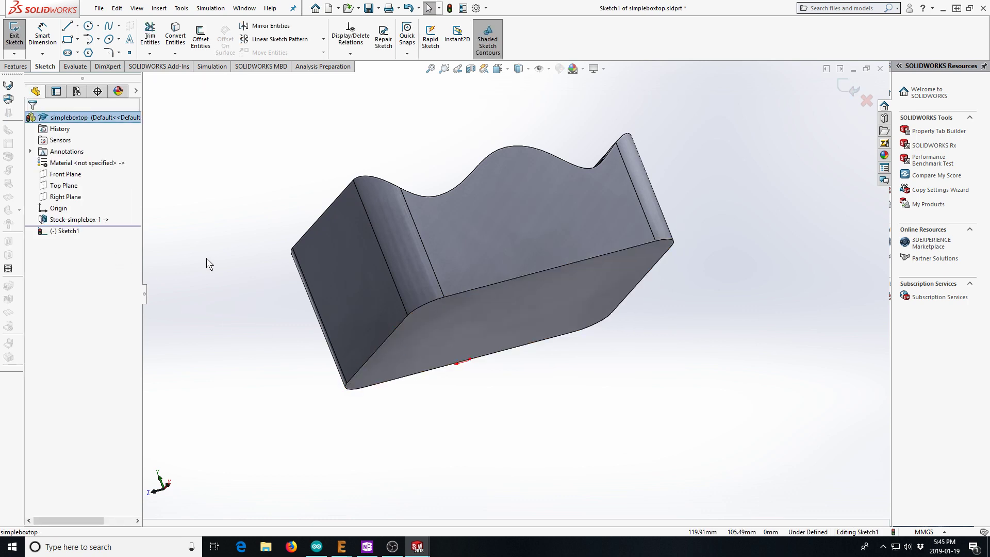
middle_click_drag(206, 258, 204, 313)
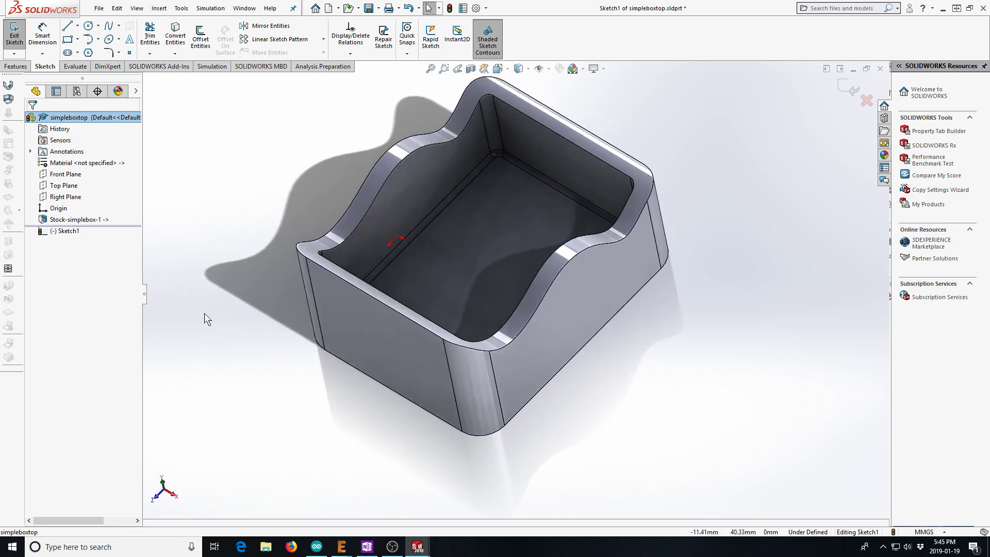
left_click(175, 35)
middle_click_drag(193, 355, 157, 187)
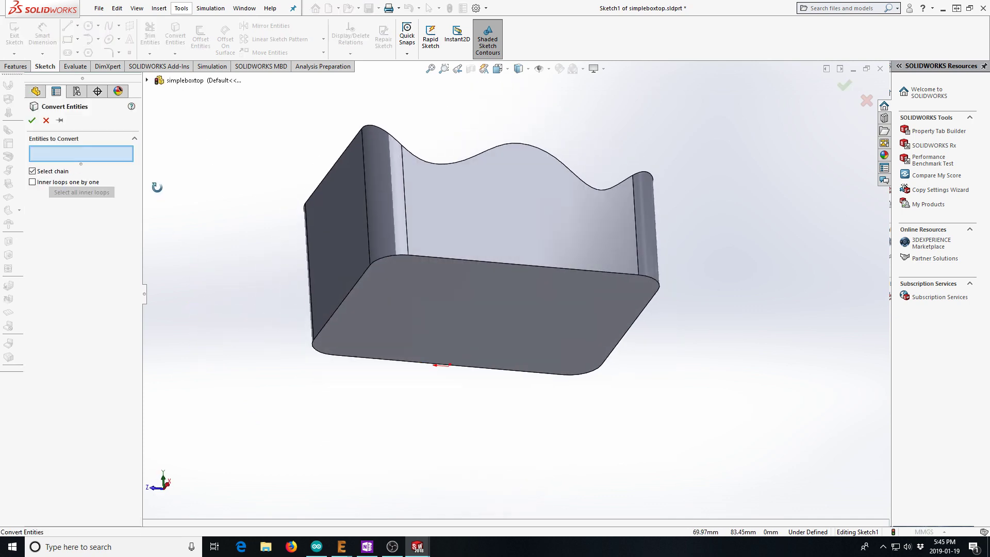
left_click(374, 314)
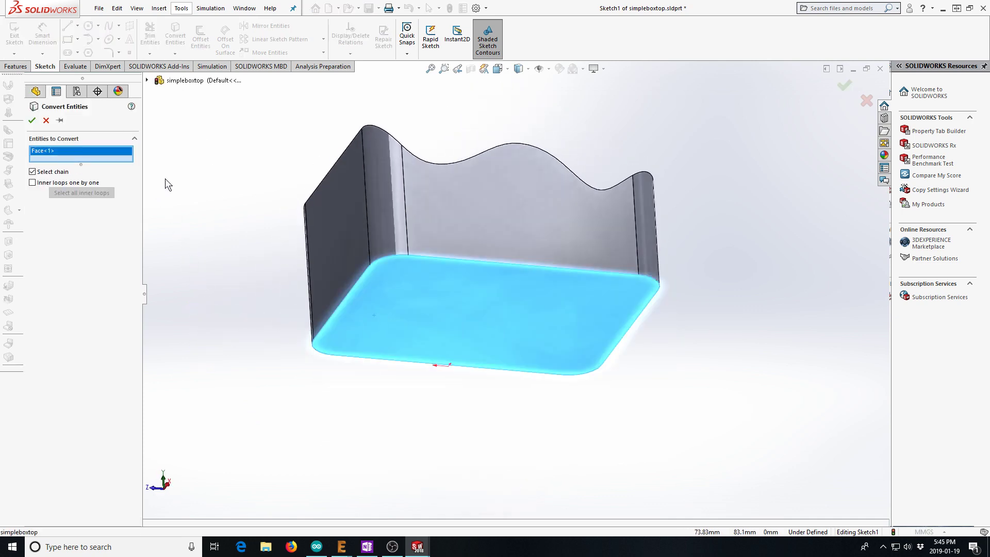
middle_click_drag(181, 174, 230, 285)
left_click(32, 120)
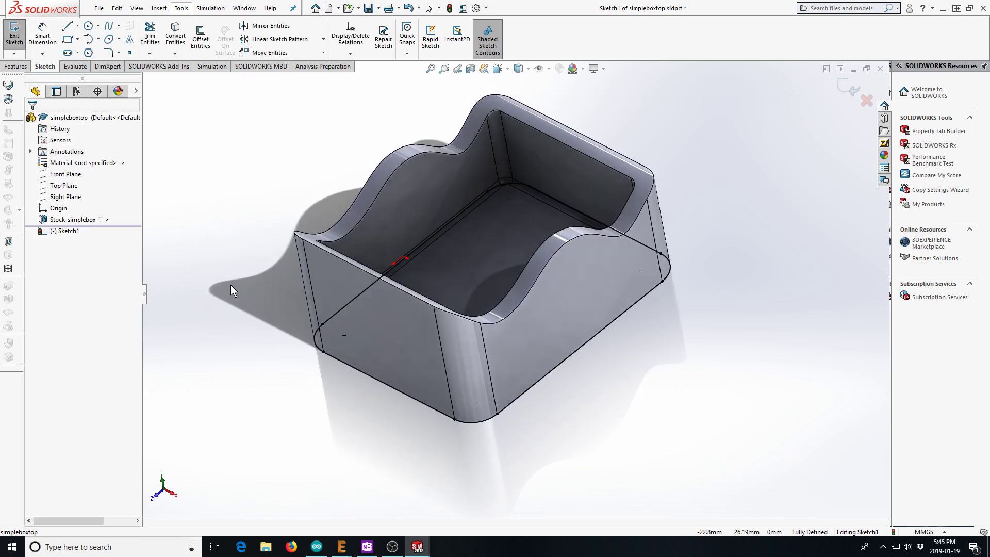
Offset the converted outline 2 mm inward as a closed chain and exit the sketch.
left_click(201, 37)
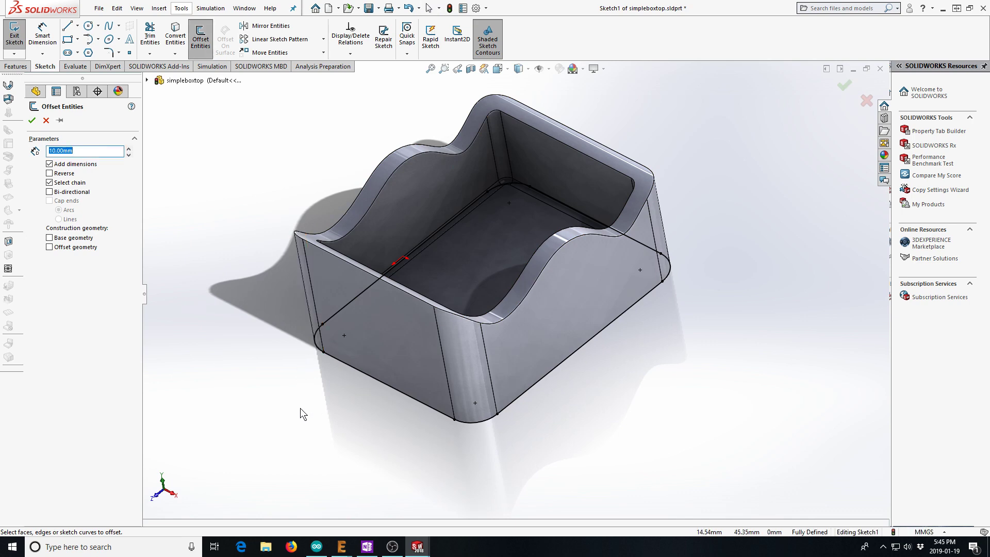
middle_click_drag(300, 413, 242, 402)
left_click(79, 151)
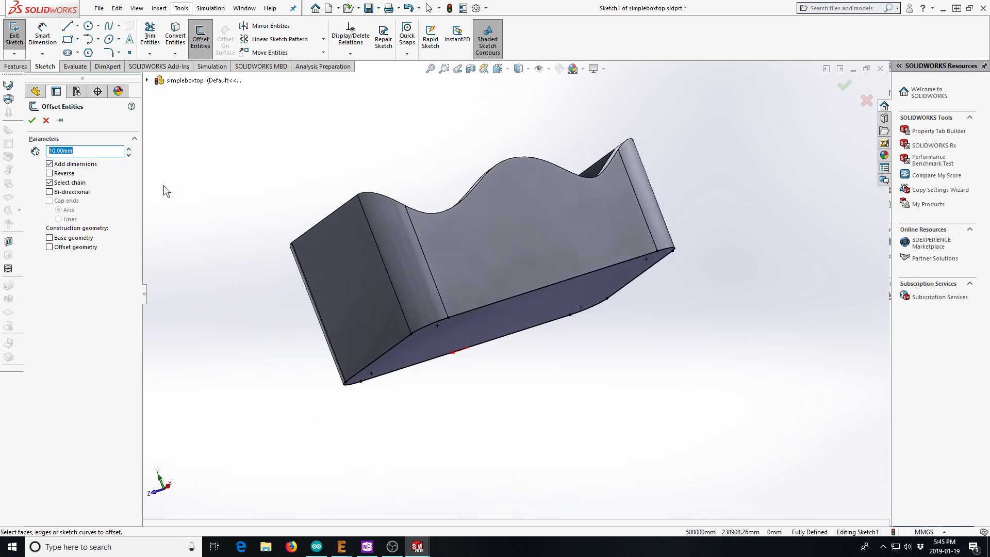
type("2")
left_click(524, 292)
middle_click_drag(511, 378, 515, 222)
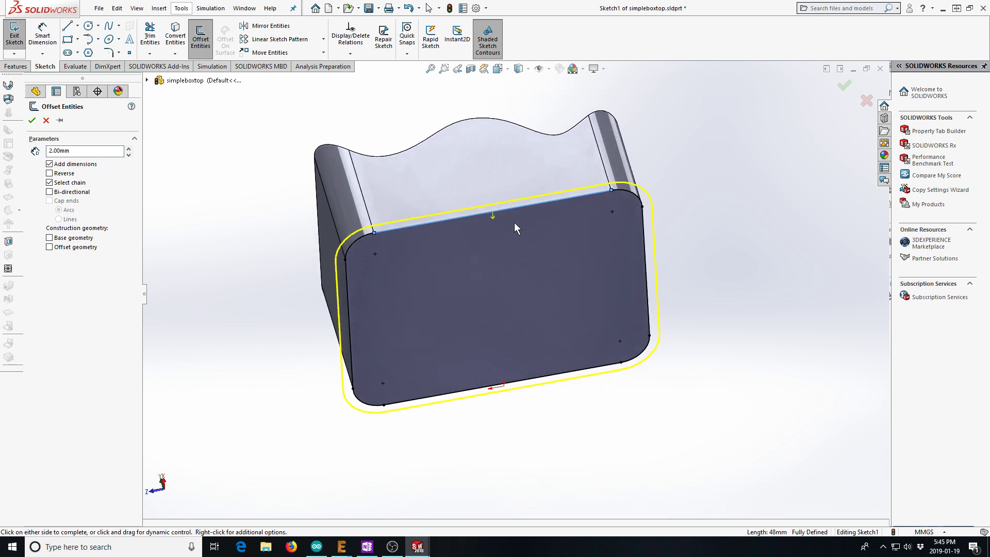
left_click(49, 173)
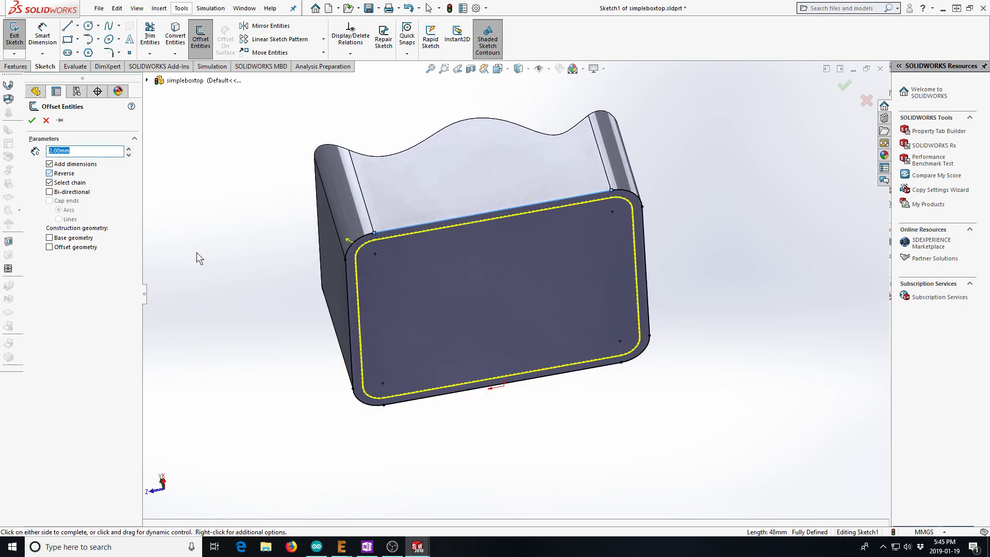
left_click(32, 121)
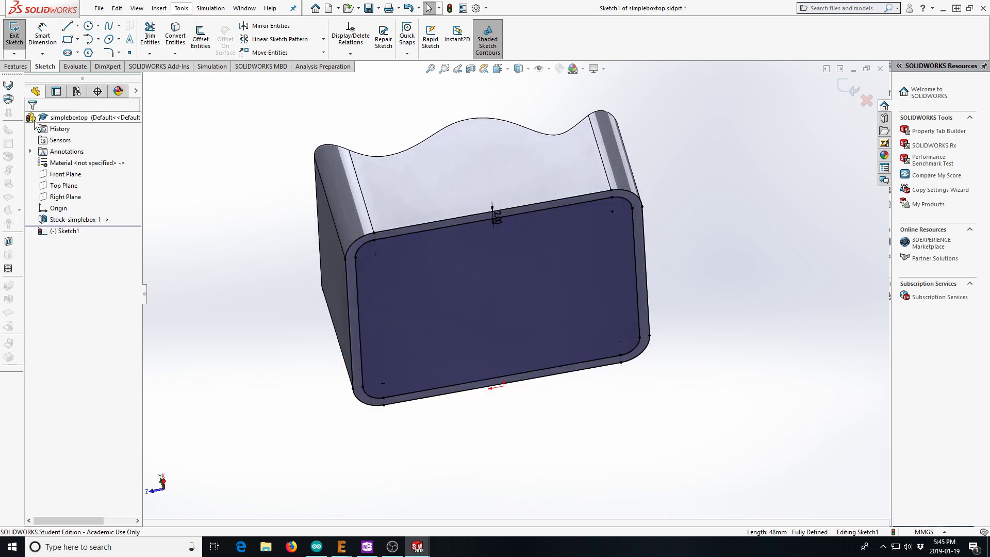
left_click(839, 87)
Start an Extruded Cut from Sketch1 and replace its selected contour with only the region inside the 2 mm offset outline.
middle_click_drag(267, 240, 331, 397)
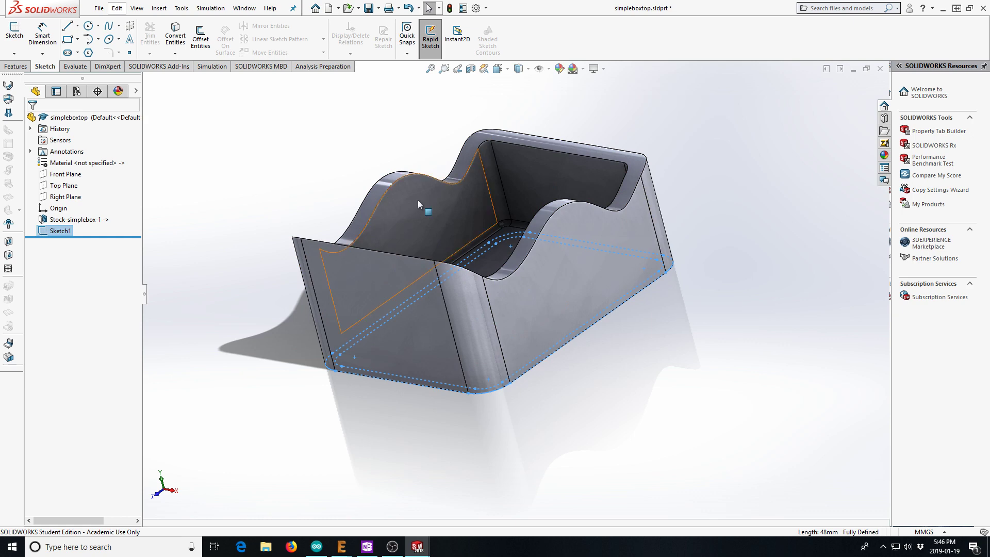
middle_click_drag(206, 309, 138, 172)
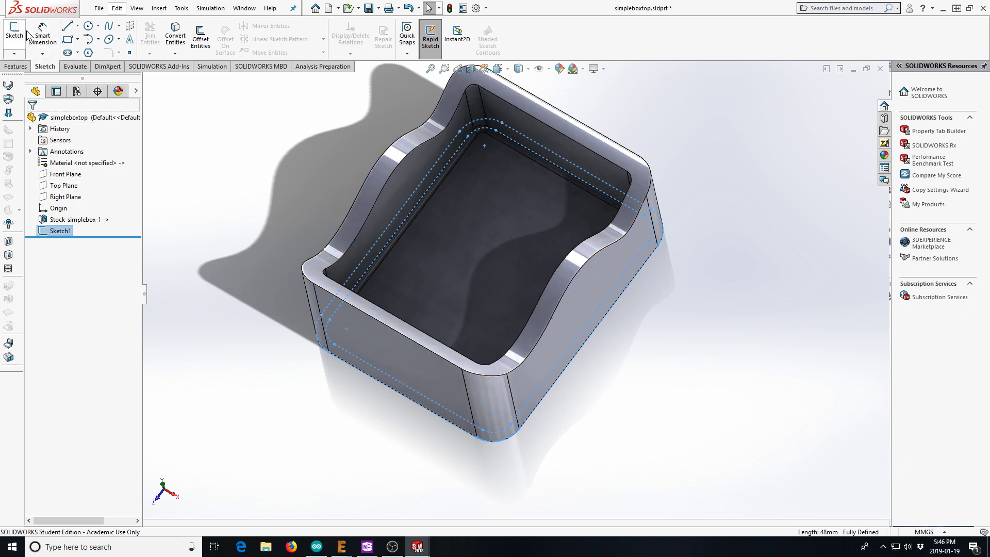
left_click(16, 66)
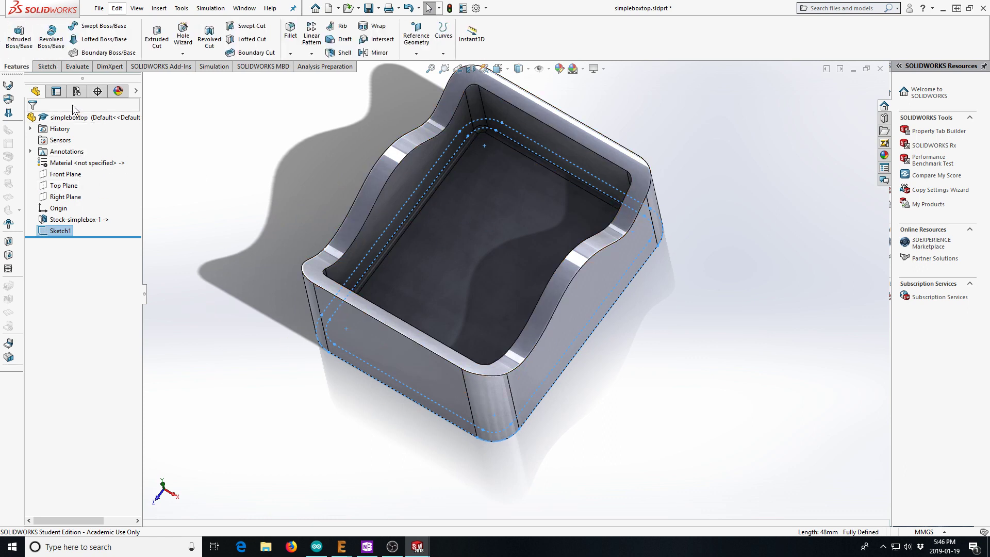
left_click(162, 36)
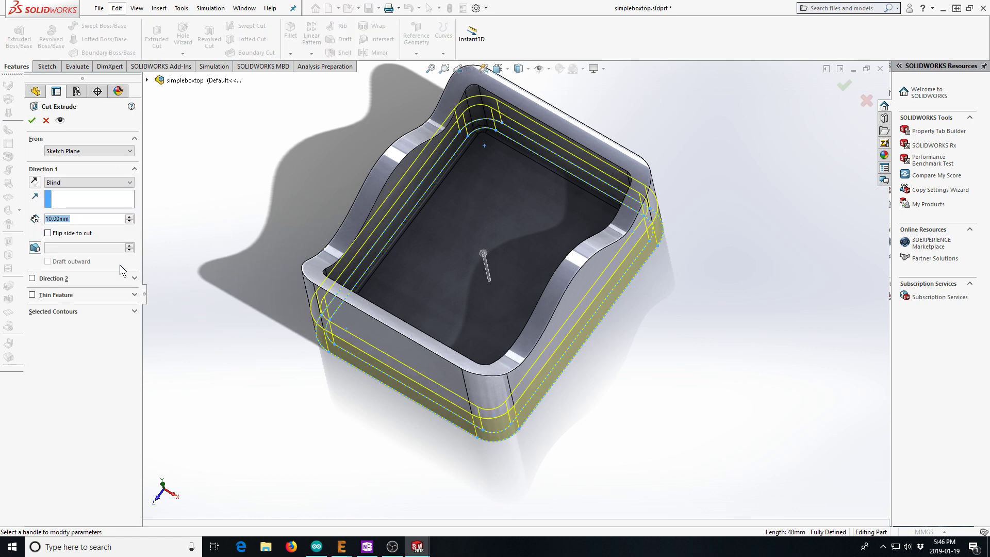
left_click(134, 311)
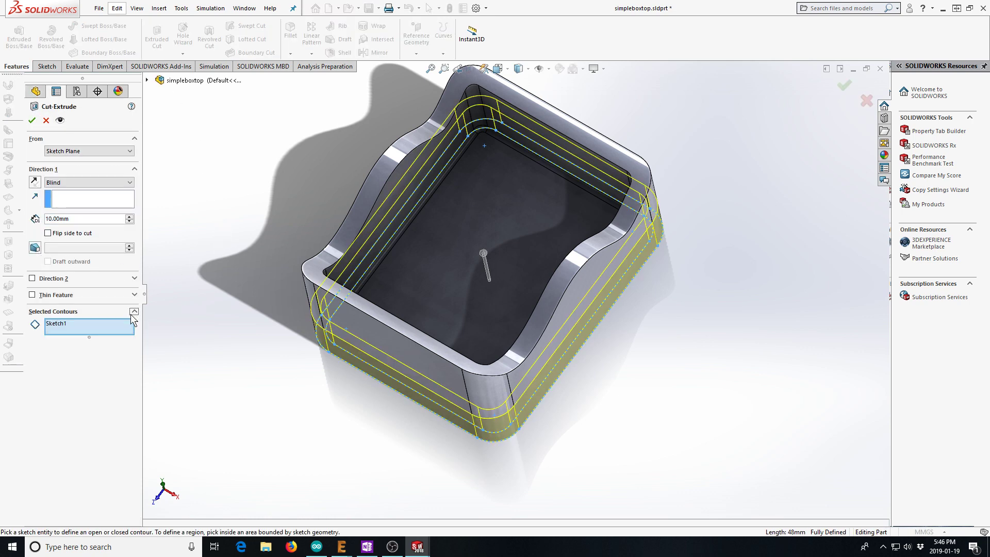
left_click(50, 325)
key("Delete")
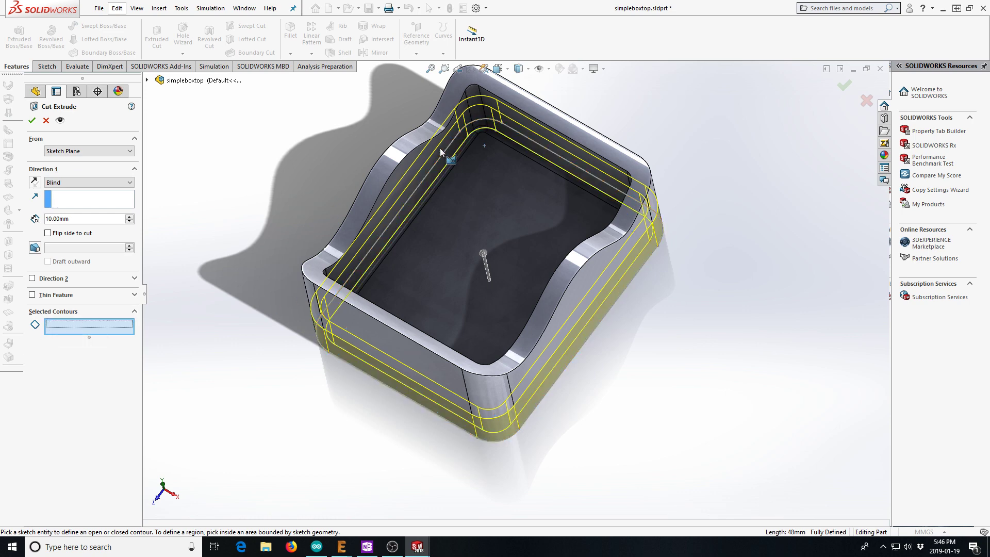
middle_click_drag(272, 312, 323, 172)
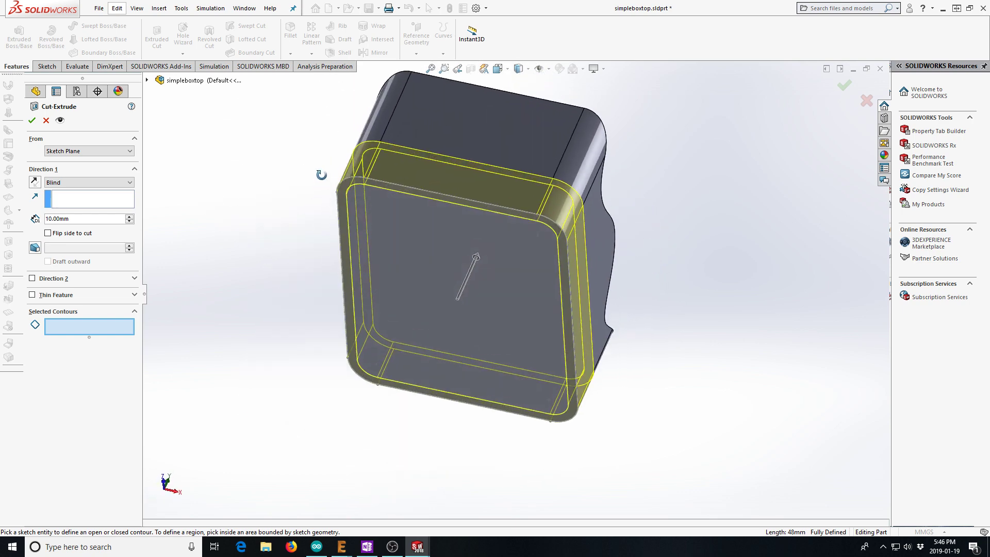
left_click(398, 270)
mouse_move(272, 223)
middle_mouse_down()
mouse_move(243, 323)
mouse_move(207, 381)
middle_mouse_up()
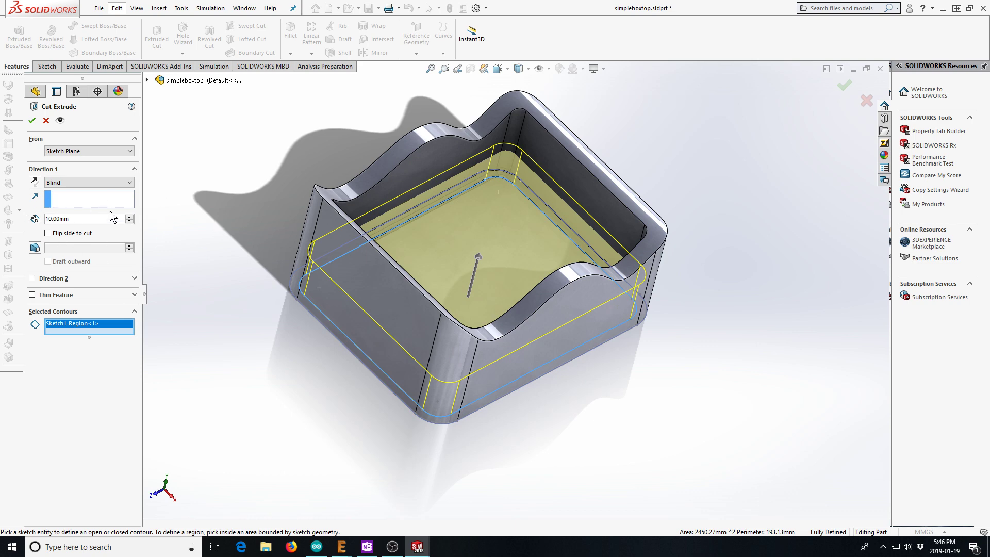
Start the cut at an offset of 14 mm from the sketch plane, reversed so that it runs into the box.
left_click(62, 152)
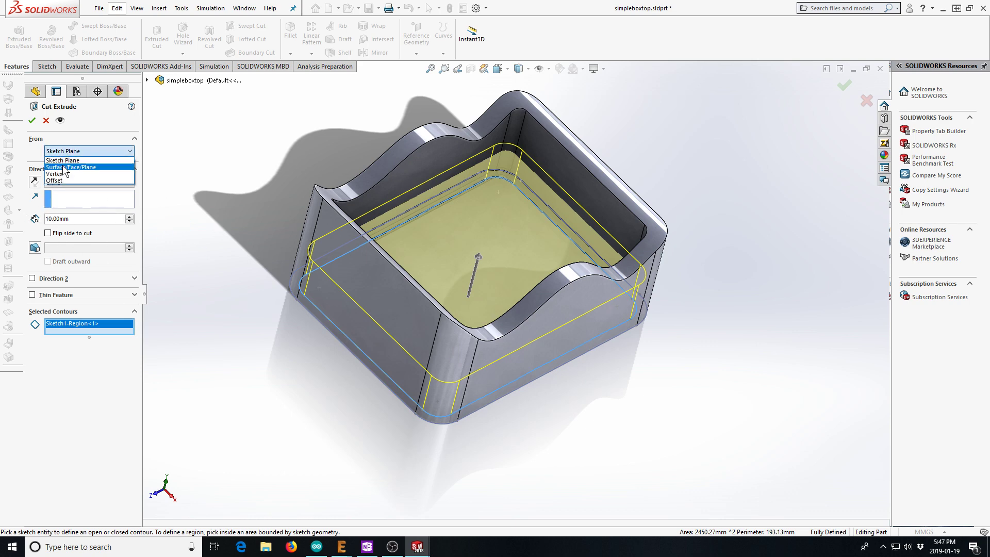
left_click(55, 180)
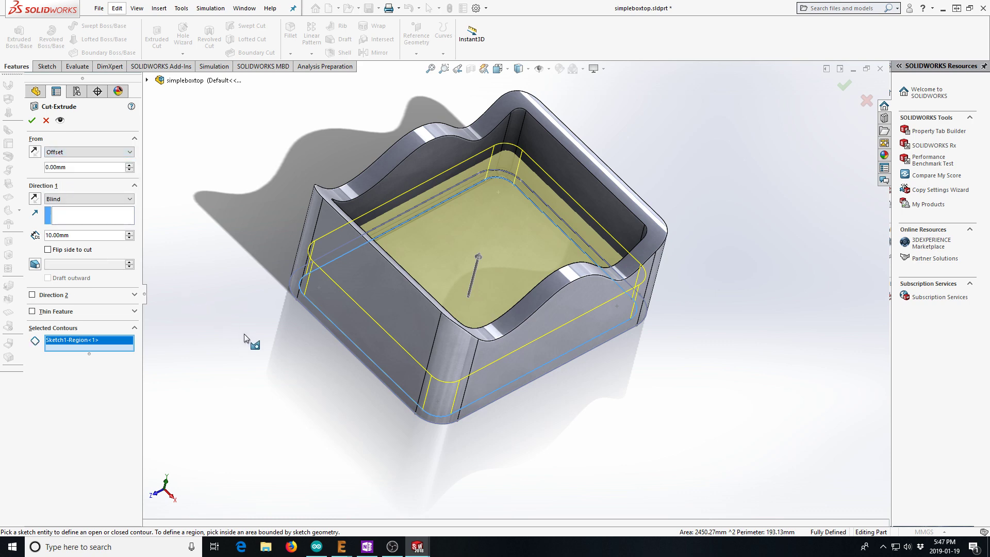
middle_click_drag(244, 333, 232, 233)
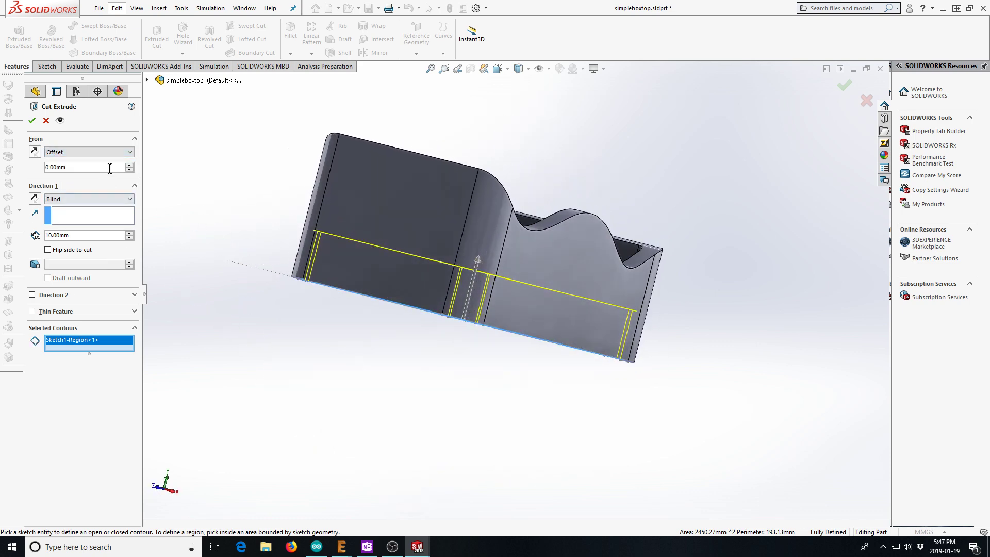
left_click(129, 164)
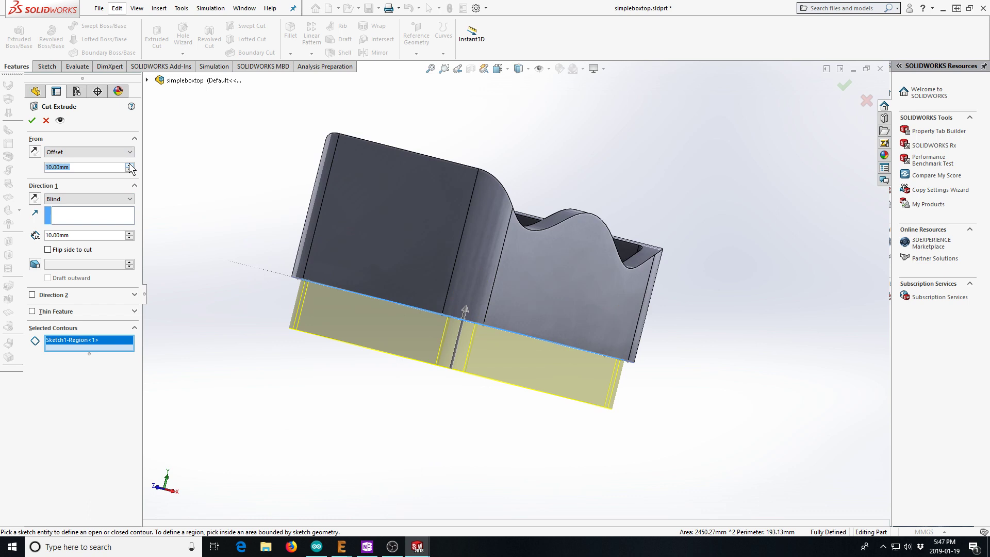
left_click(34, 153)
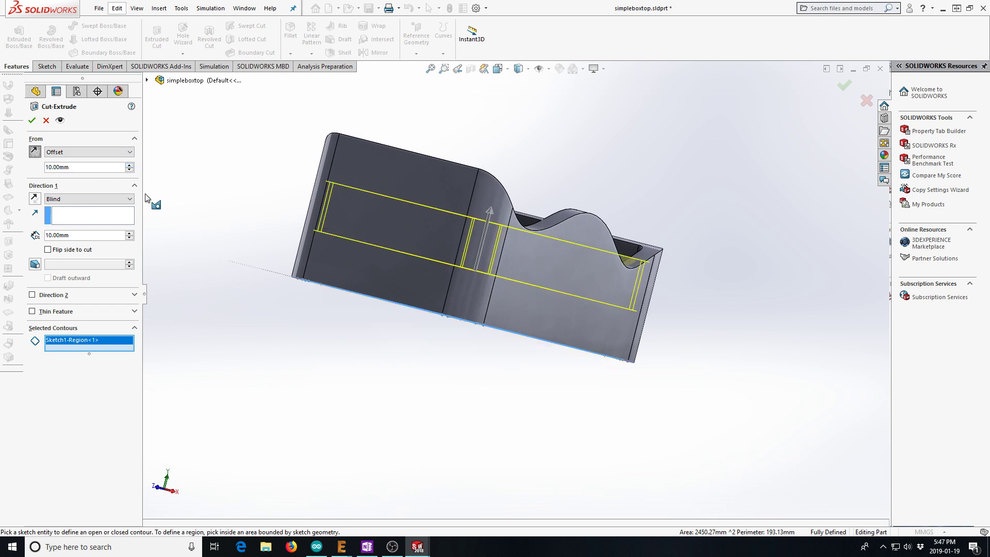
left_click(129, 165)
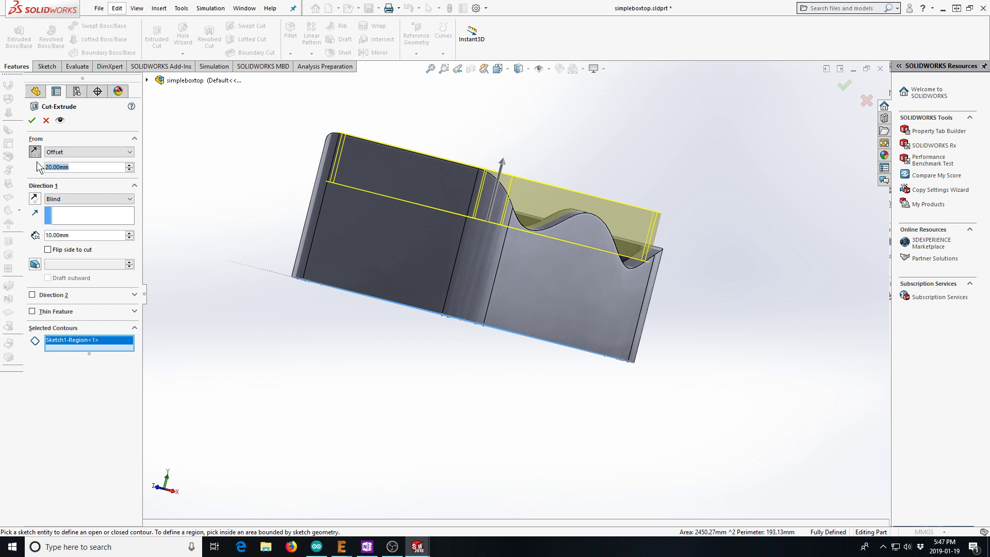
type("14")
key("Return")
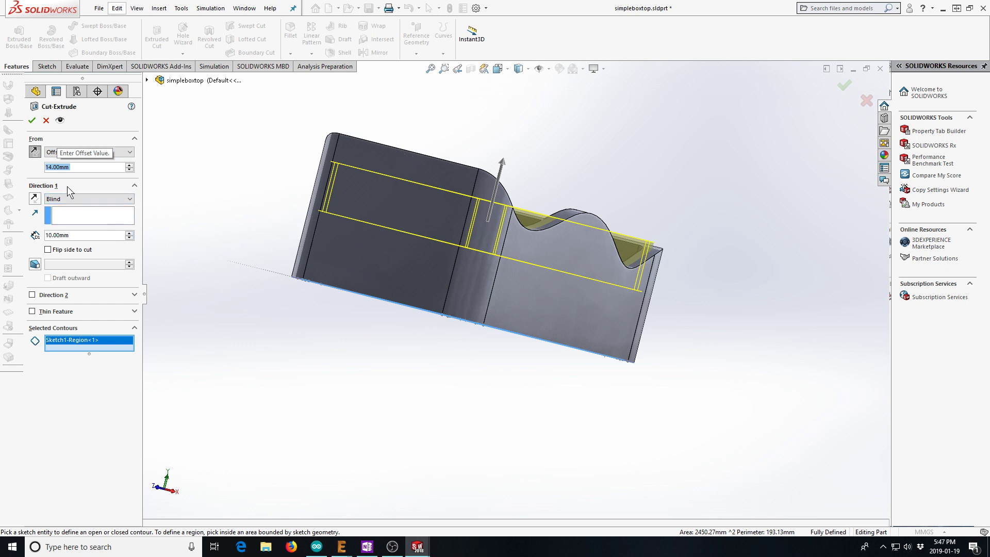
Set the cut's end condition to Through All towards the wavy rim and accept the feature.
left_click(127, 200)
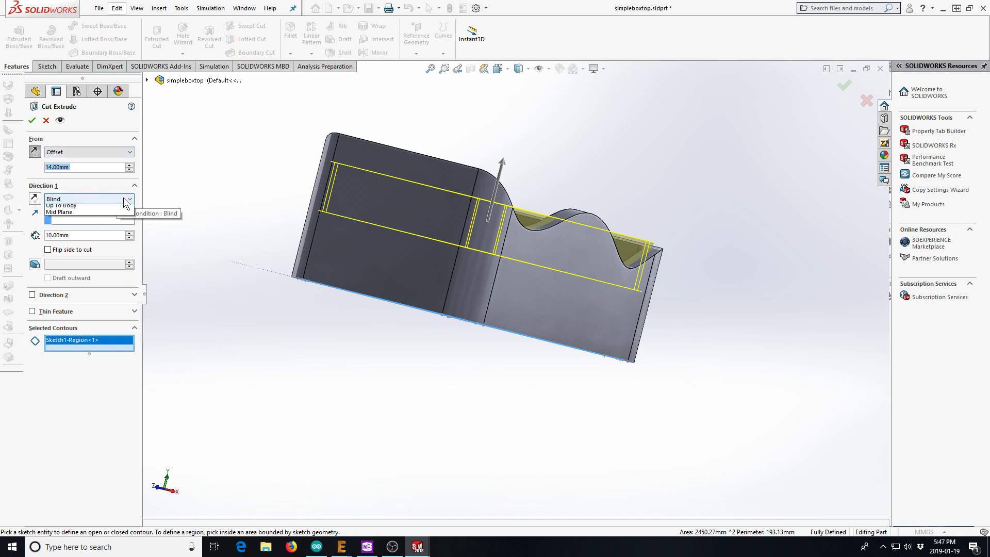
left_click(90, 219)
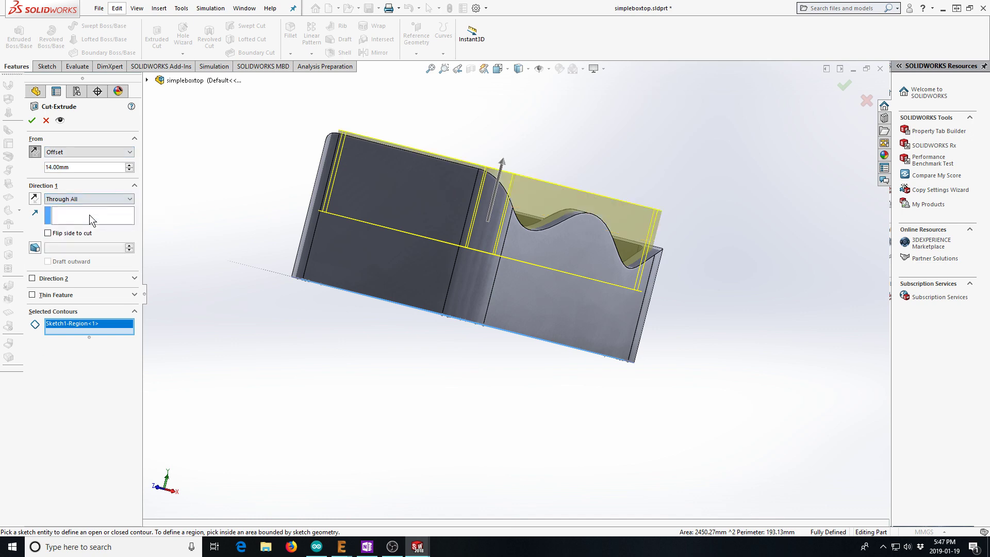
middle_click_drag(262, 191, 226, 210)
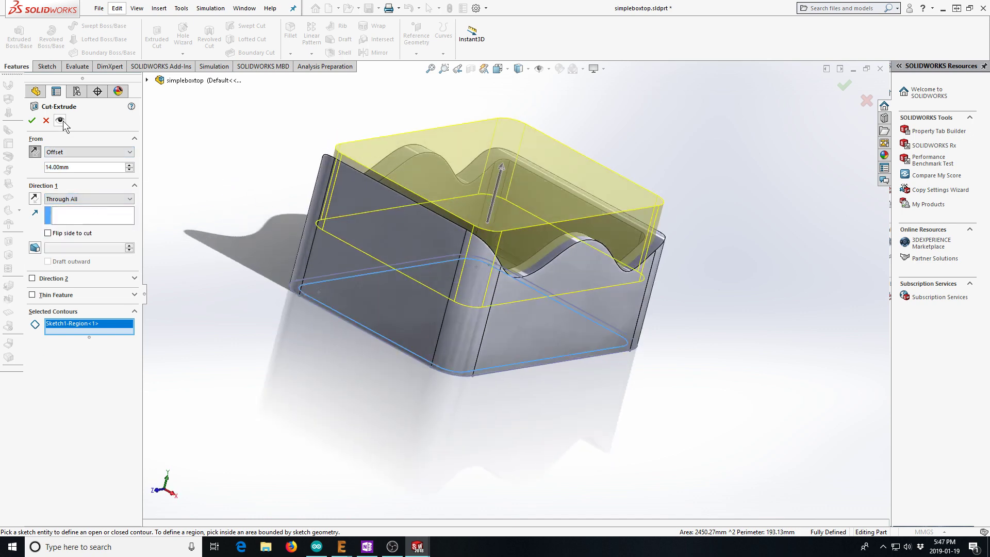
left_click(31, 121)
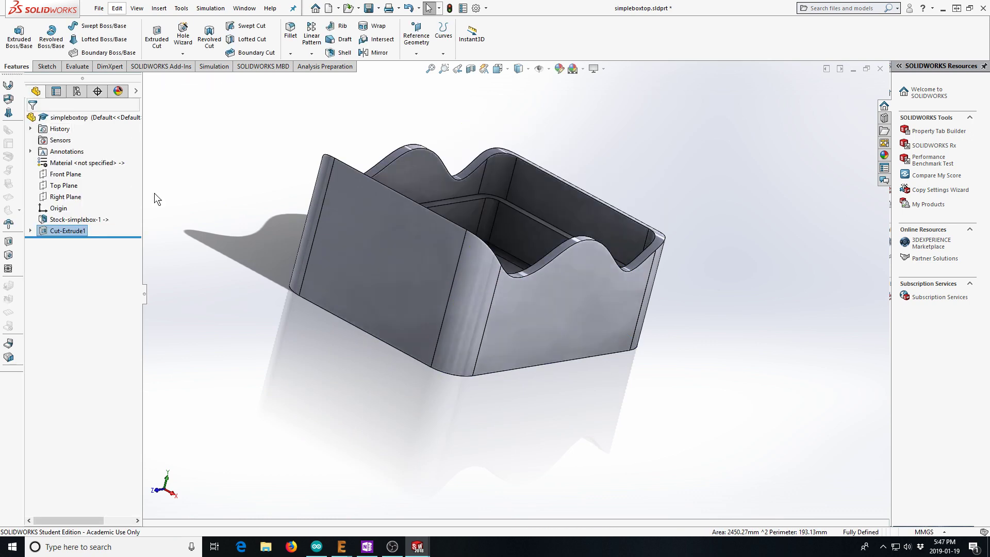
Examine the lip cut inside the box's wavy rim from several sides.
middle_click_drag(170, 209, 123, 325)
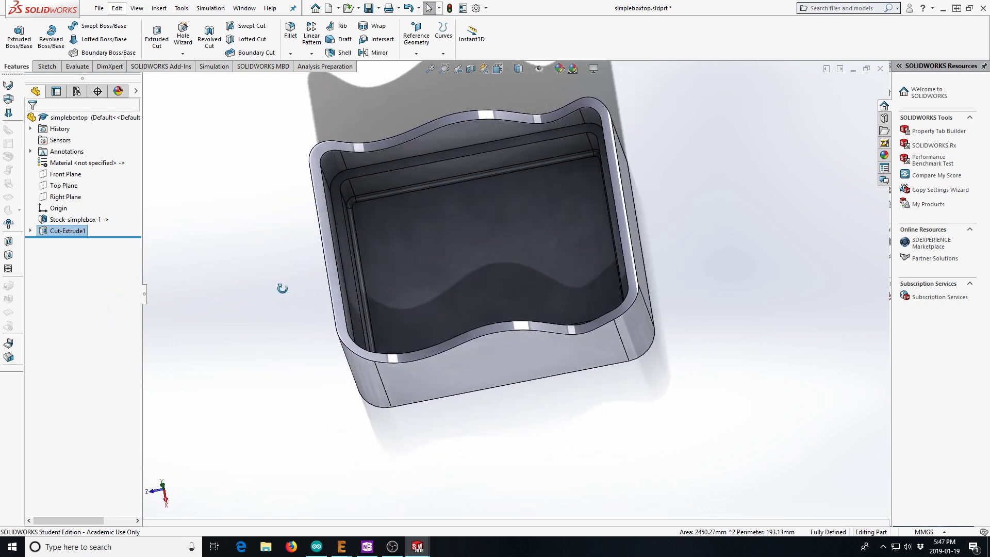
middle_click_drag(282, 288, 289, 332)
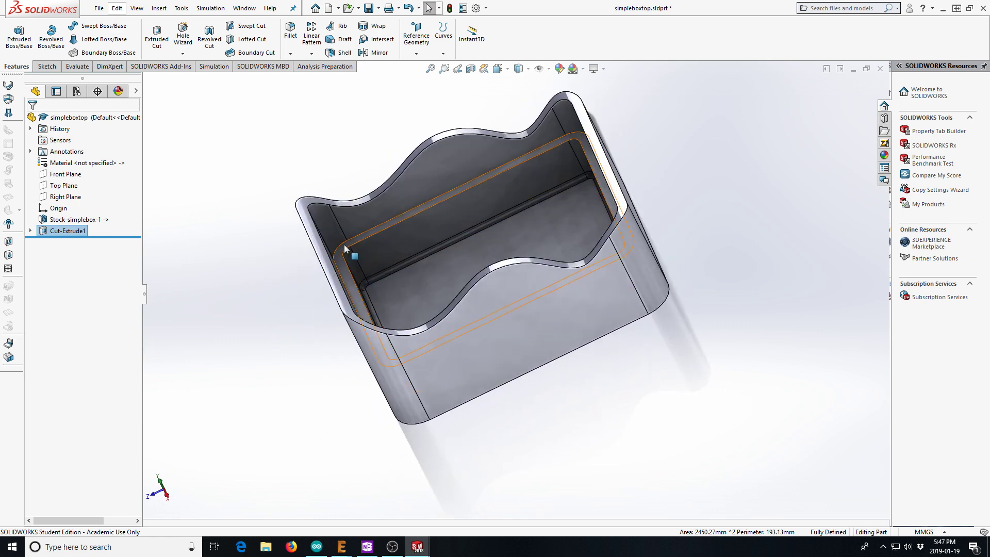
mouse_move(264, 420)
middle_mouse_down()
mouse_move(263, 393)
mouse_move(227, 407)
mouse_move(235, 424)
mouse_move(272, 358)
mouse_move(338, 283)
middle_mouse_up()
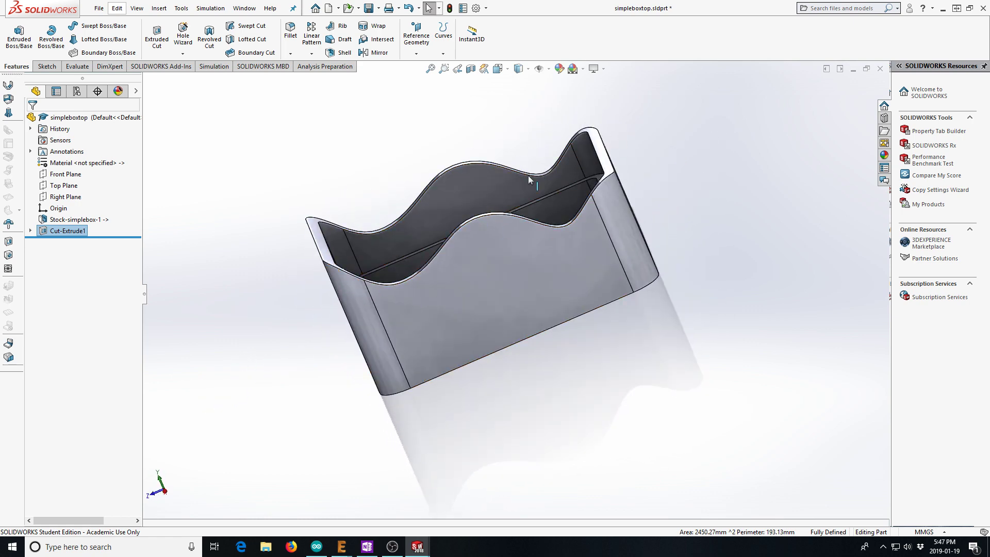
mouse_move(263, 354)
middle_mouse_down()
mouse_move(230, 477)
mouse_move(251, 427)
middle_mouse_up()
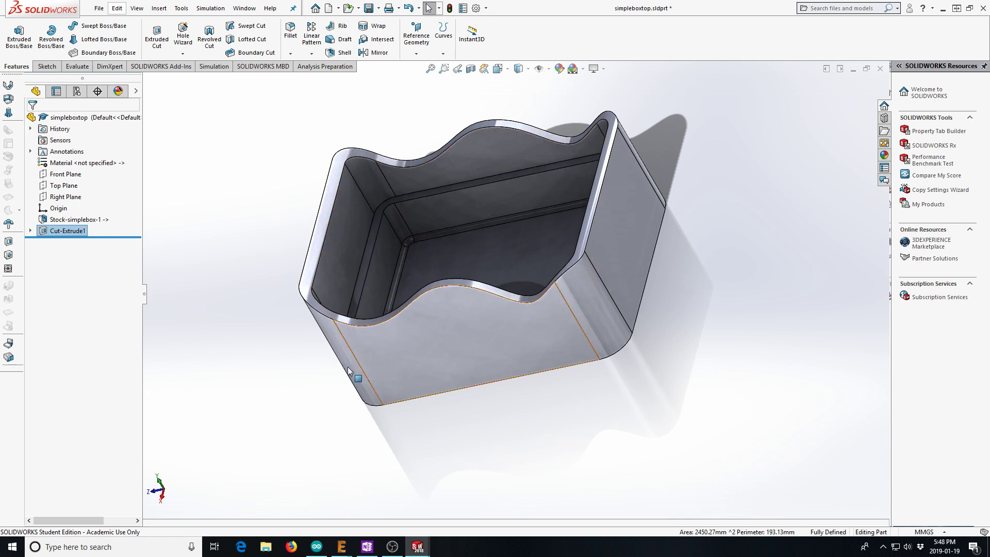
middle_click_drag(215, 362, 294, 342)
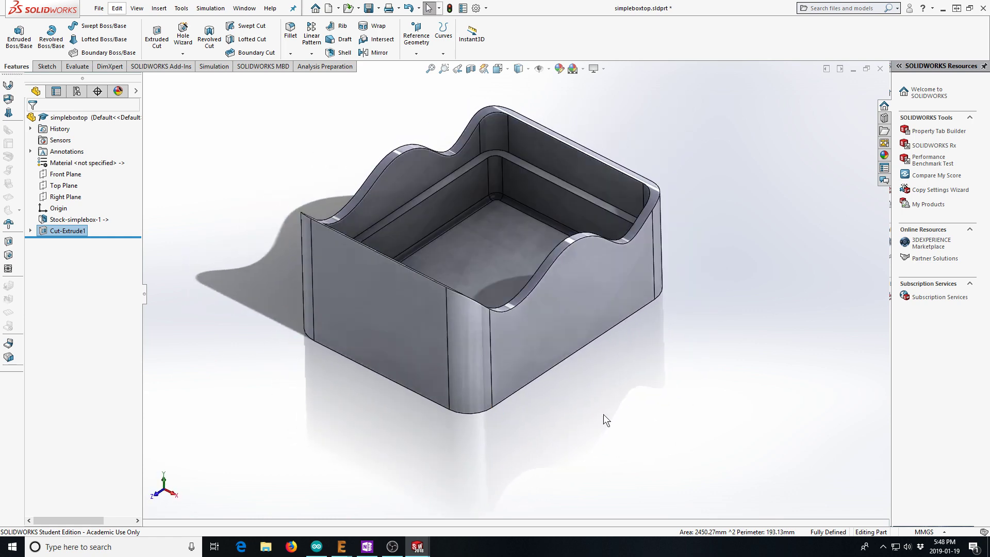